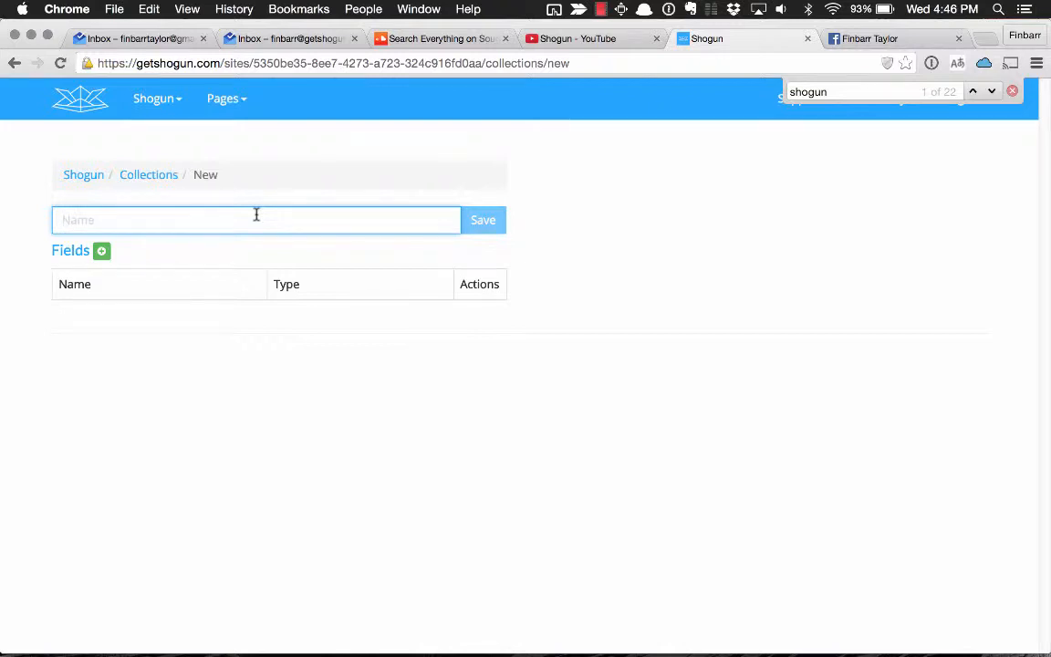
# Create a collection named Team Member and add a plain text field called name to it.
pyautogui.write('Team Member')
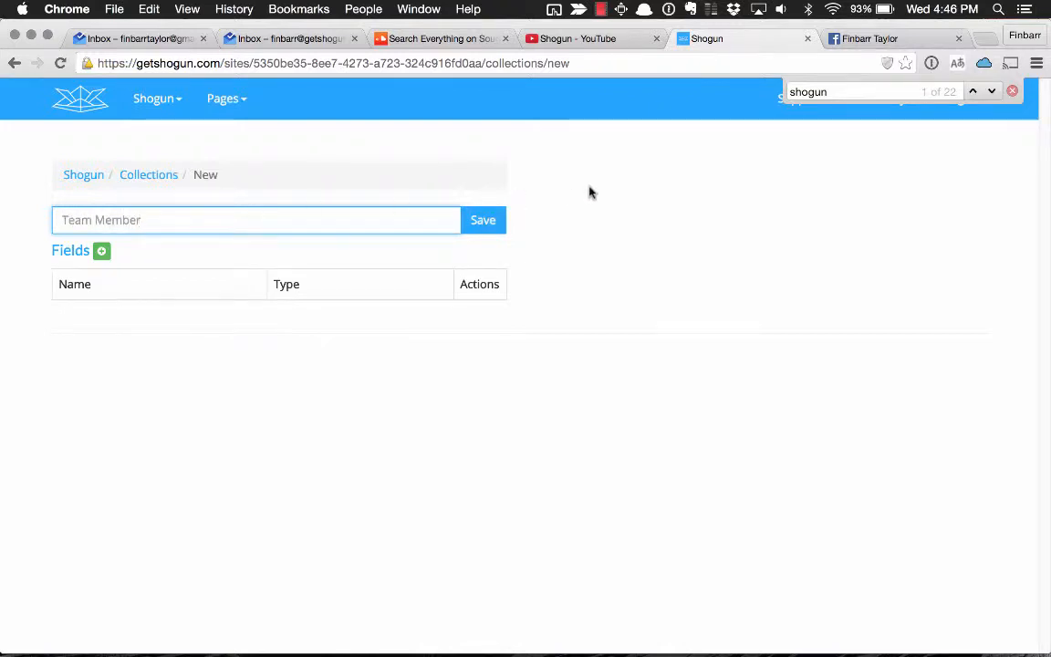
pyautogui.click(477, 227)
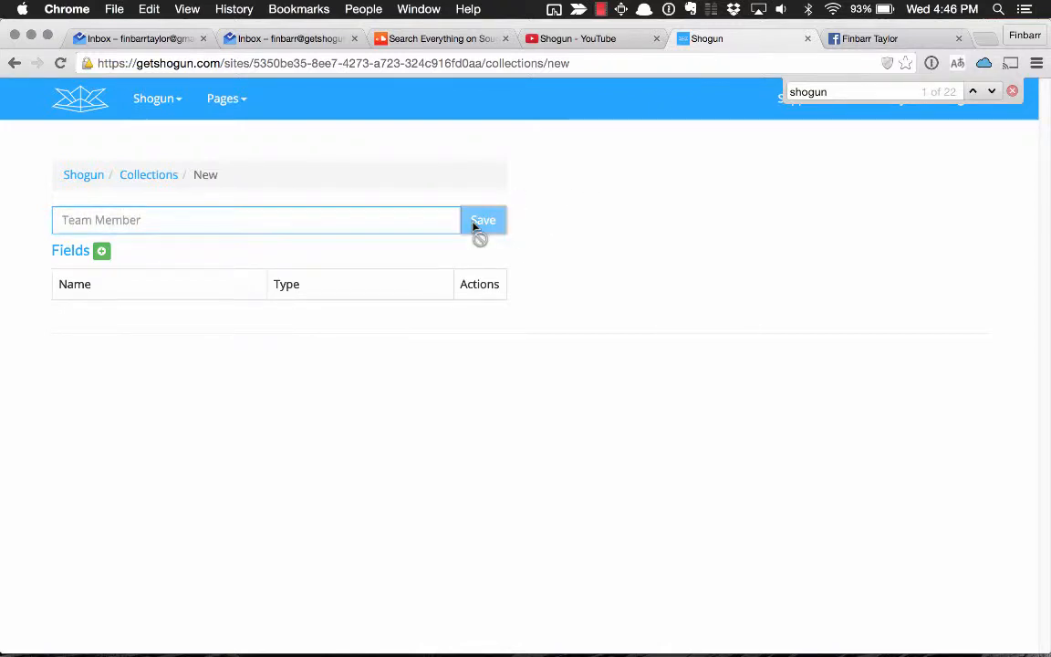
pyautogui.click(101, 252)
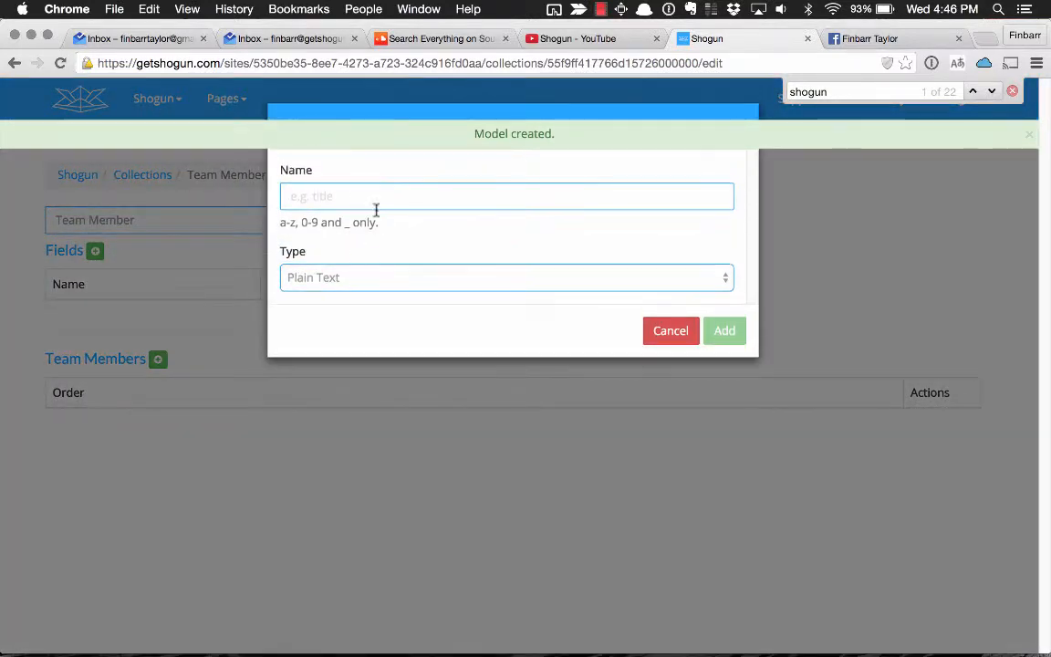
pyautogui.write('name')
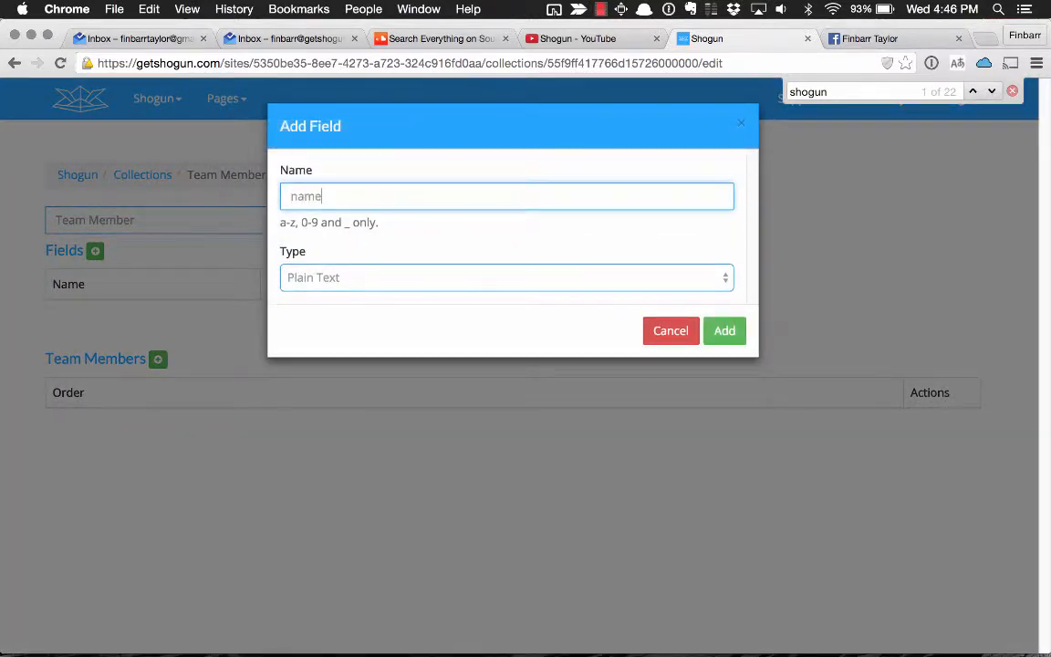
pyautogui.click(724, 330)
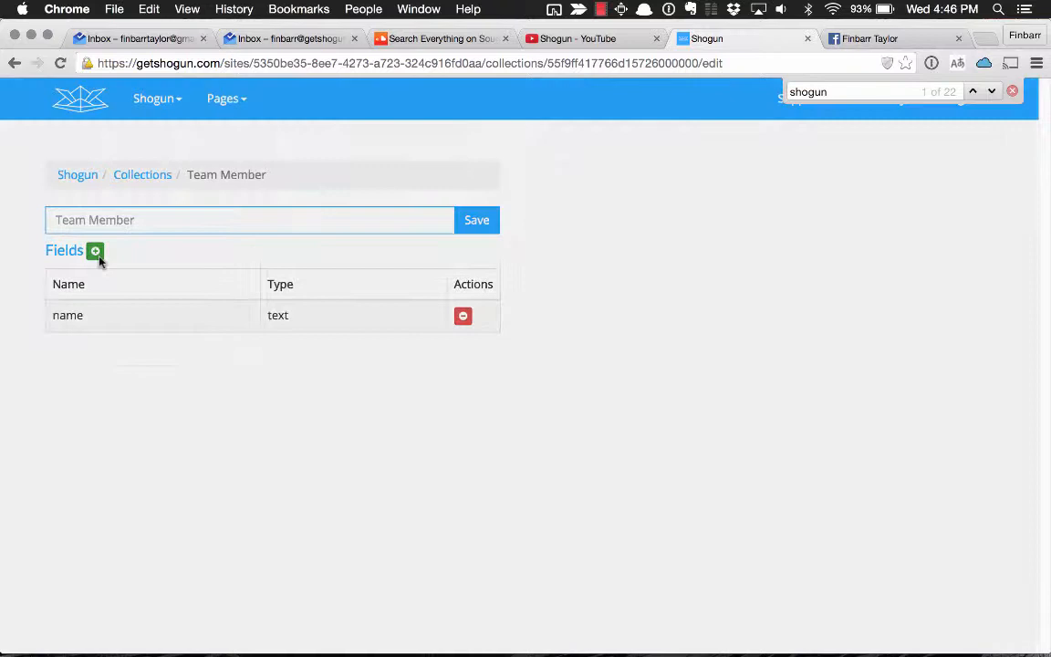
# Add a plain text field called location and an image field called picture, and save the Team Member collection.
pyautogui.click(97, 256)
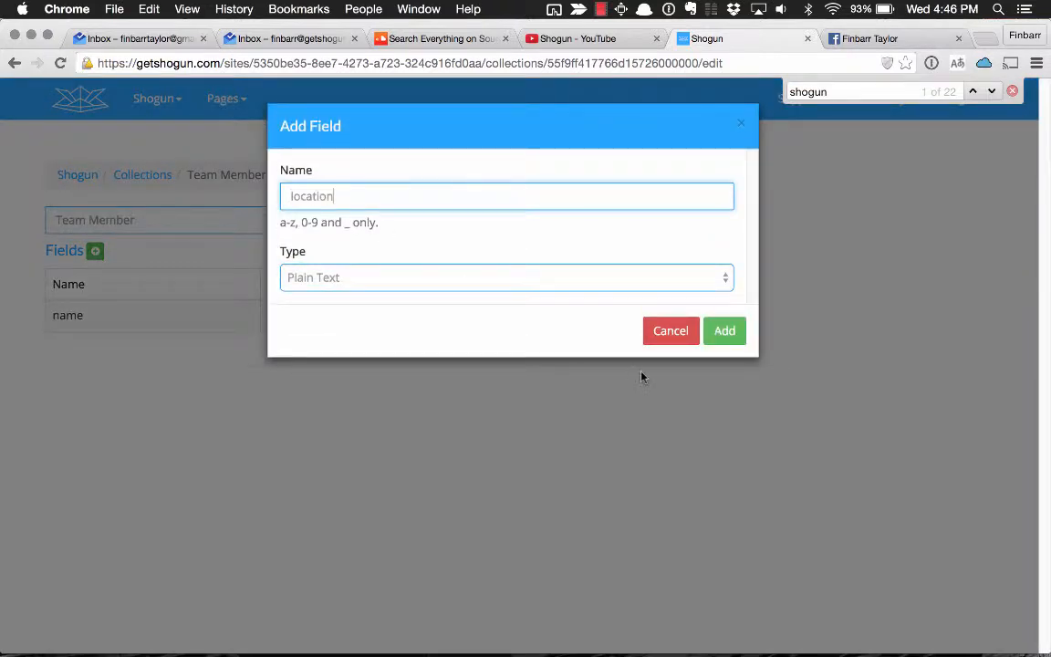
pyautogui.click(725, 331)
pyautogui.click(95, 251)
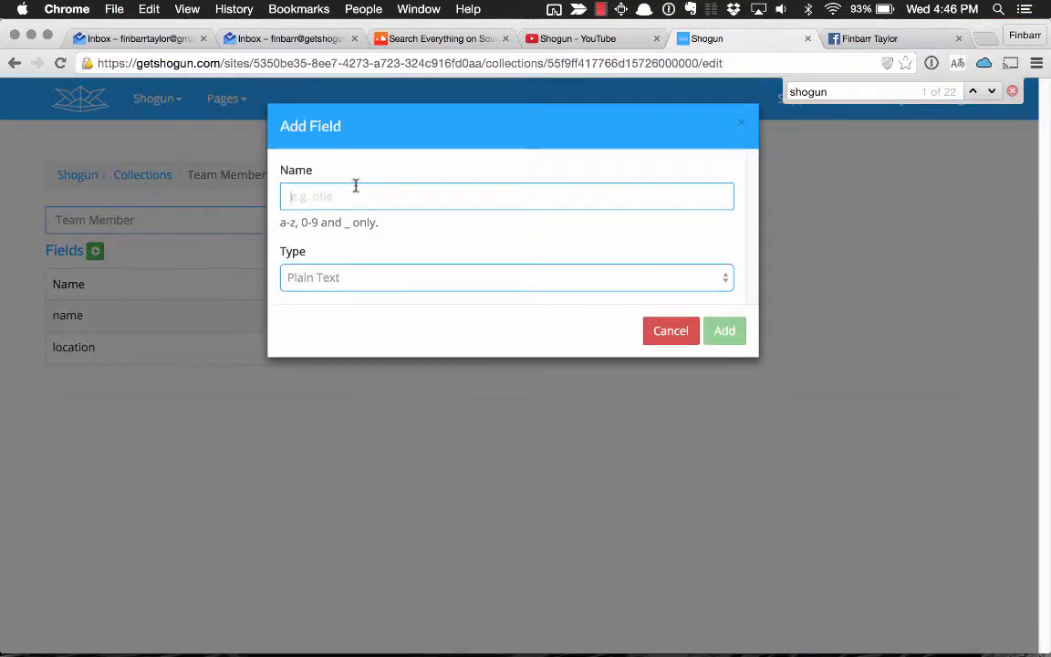
pyautogui.write('picture')
pyautogui.click(361, 277)
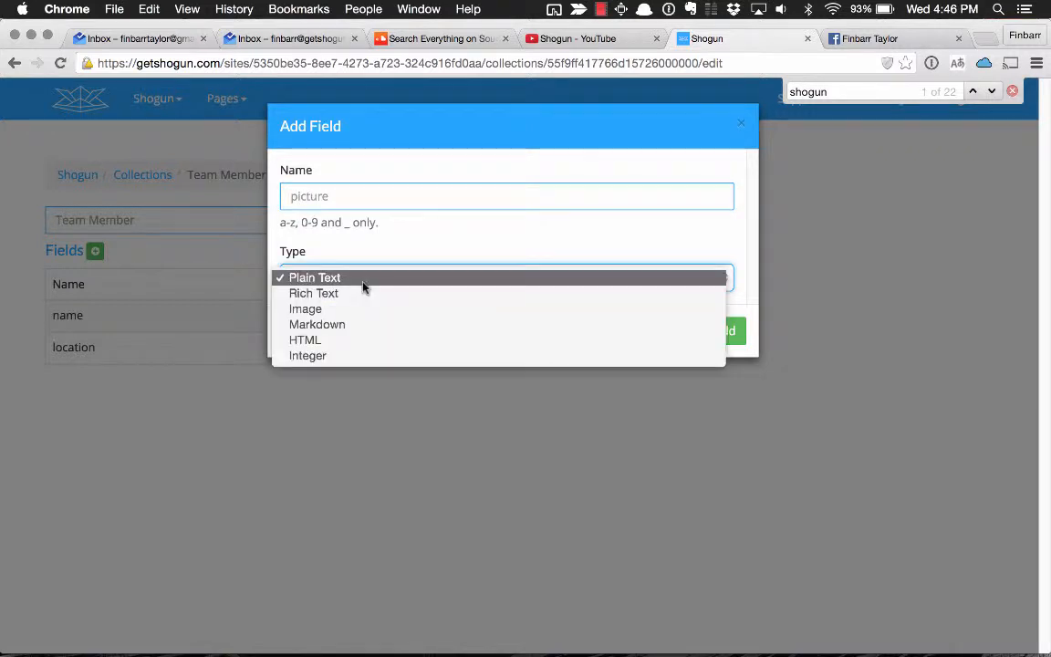
pyautogui.click(361, 309)
pyautogui.click(739, 333)
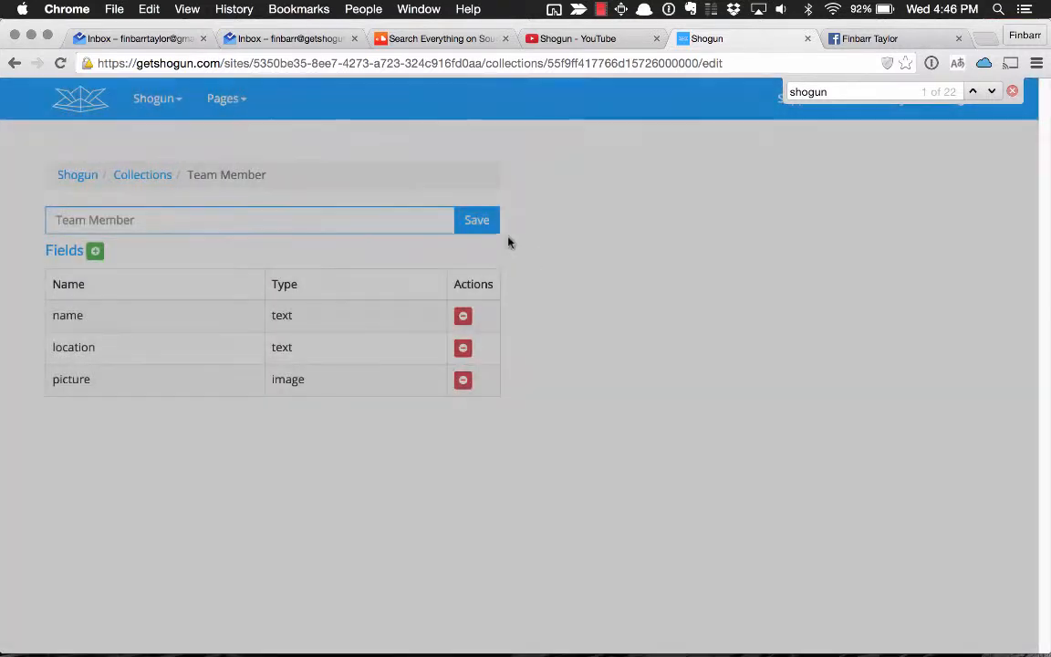
pyautogui.click(469, 217)
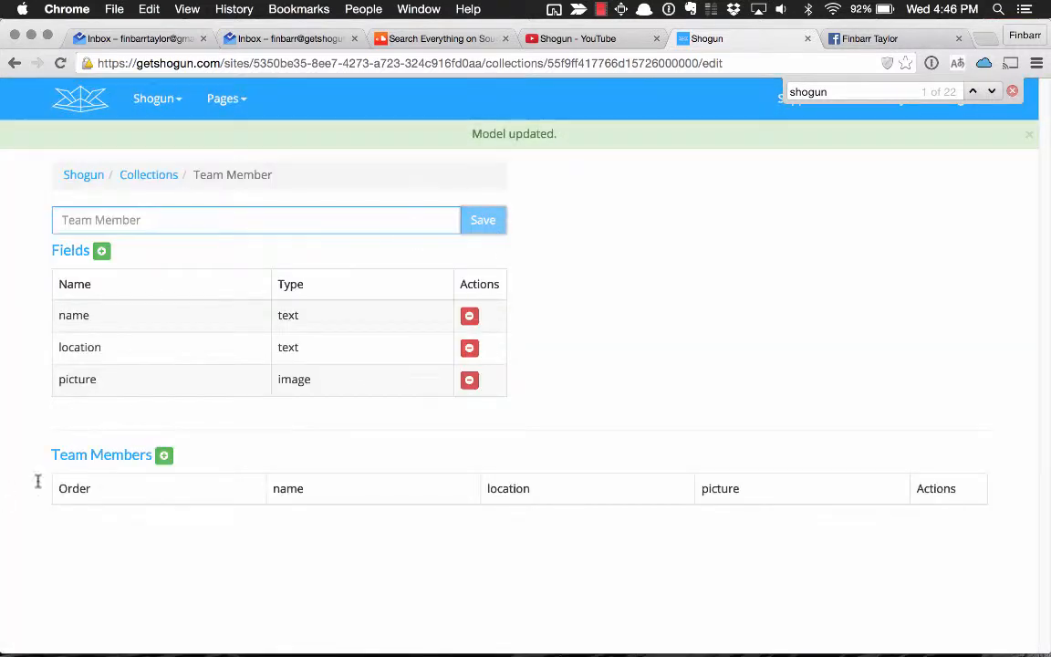
# Start a Team Member entry with the first member's full name and the location San Mateo, CA.
pyautogui.click(163, 456)
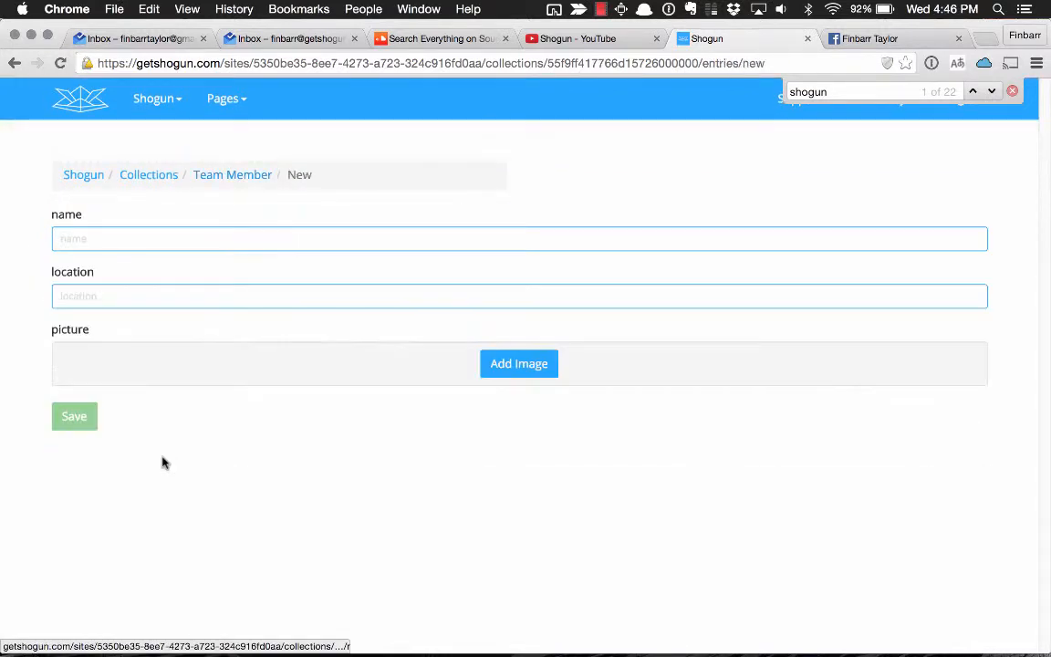
pyautogui.click(117, 241)
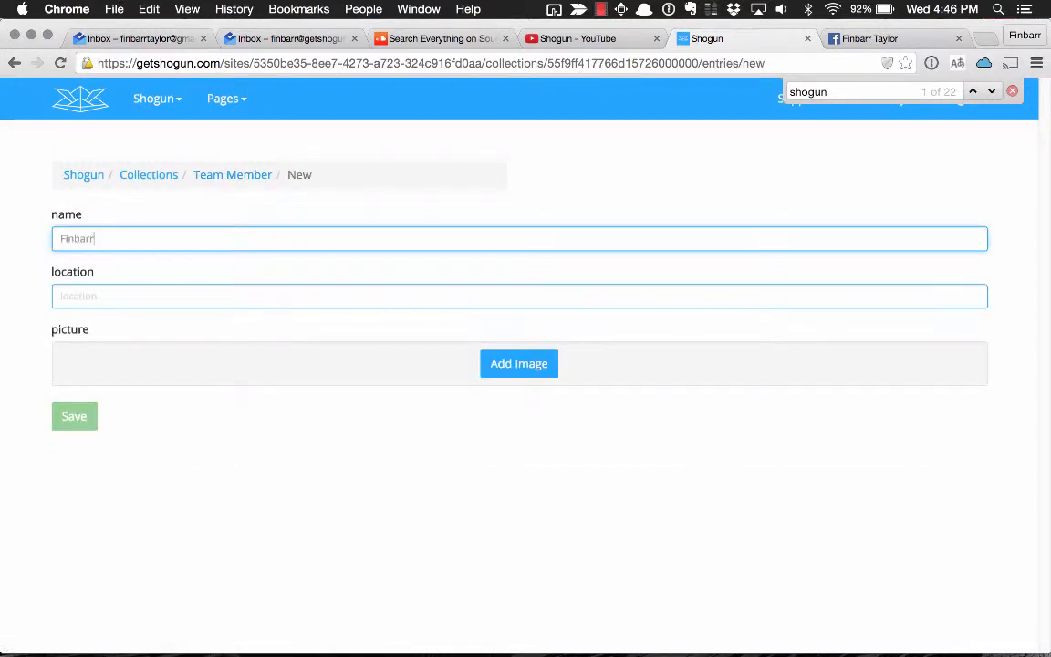
pyautogui.press('Tab')
pyautogui.write('Sa')
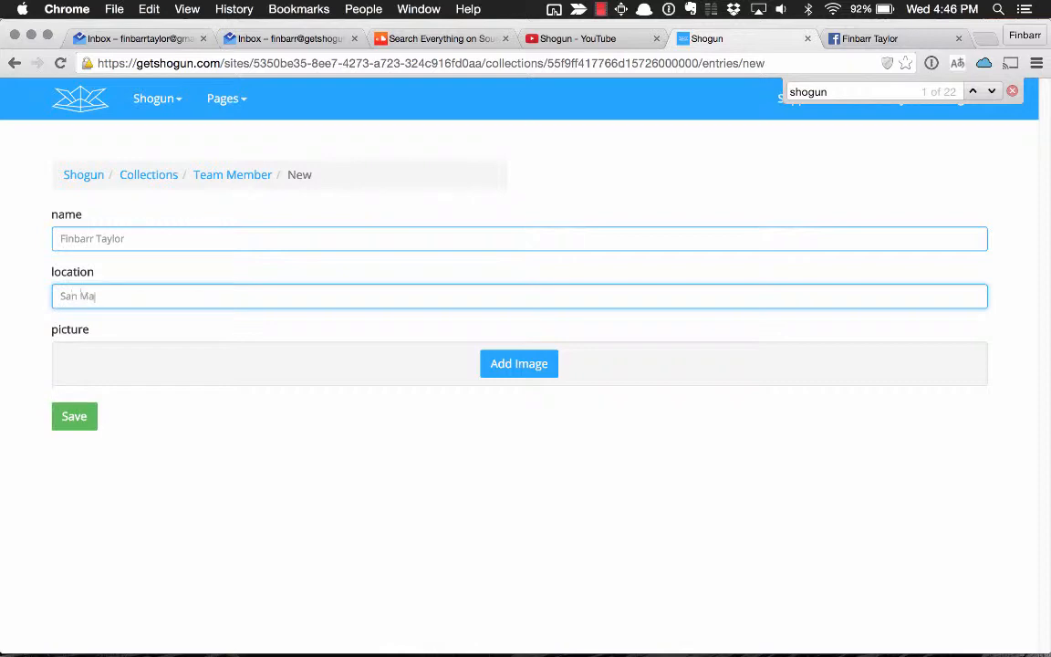
# Upload the local image beginning with 1426614 from the Desktop's unsplash folder as the picture, uncropped, and save the entry.
pyautogui.click(497, 363)
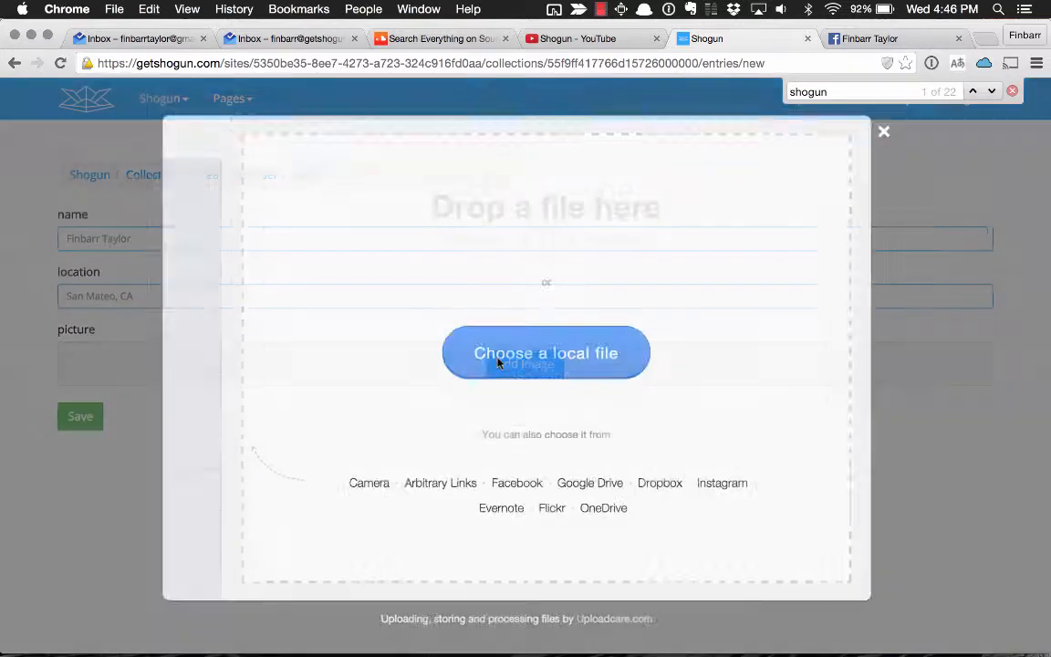
pyautogui.click(532, 347)
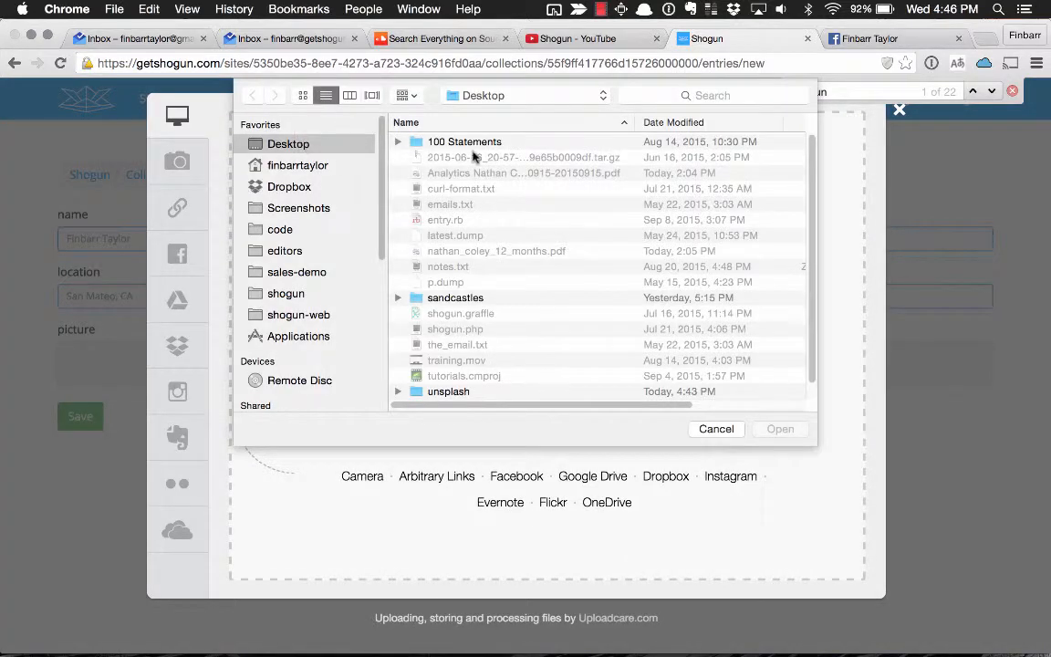
pyautogui.scroll(-2, 465, 301)
pyautogui.doubleClick(456, 369)
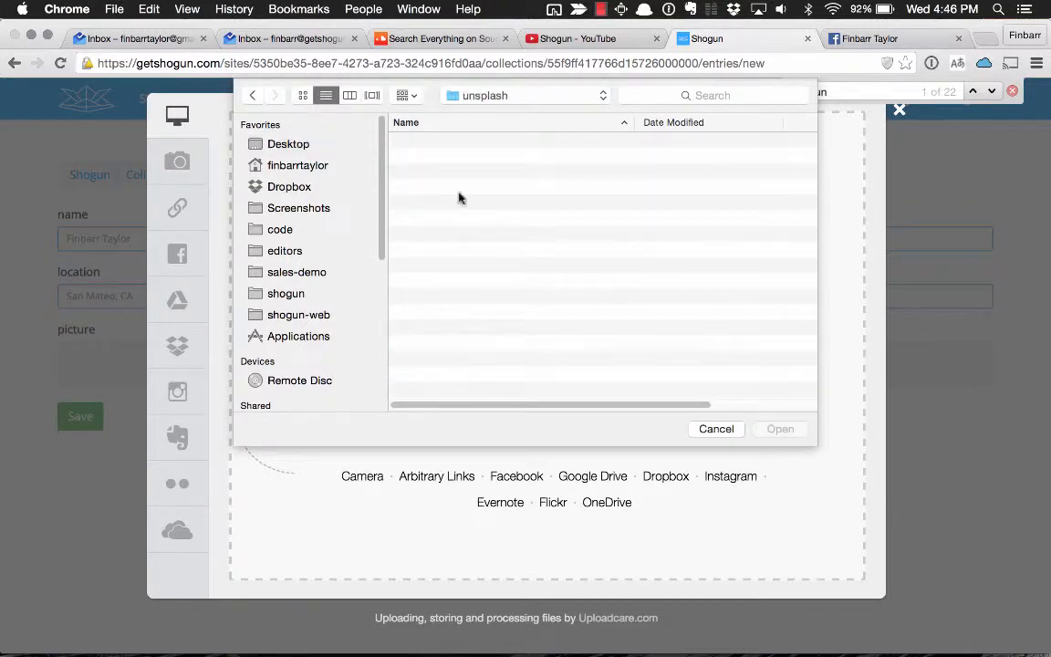
pyautogui.click(471, 144)
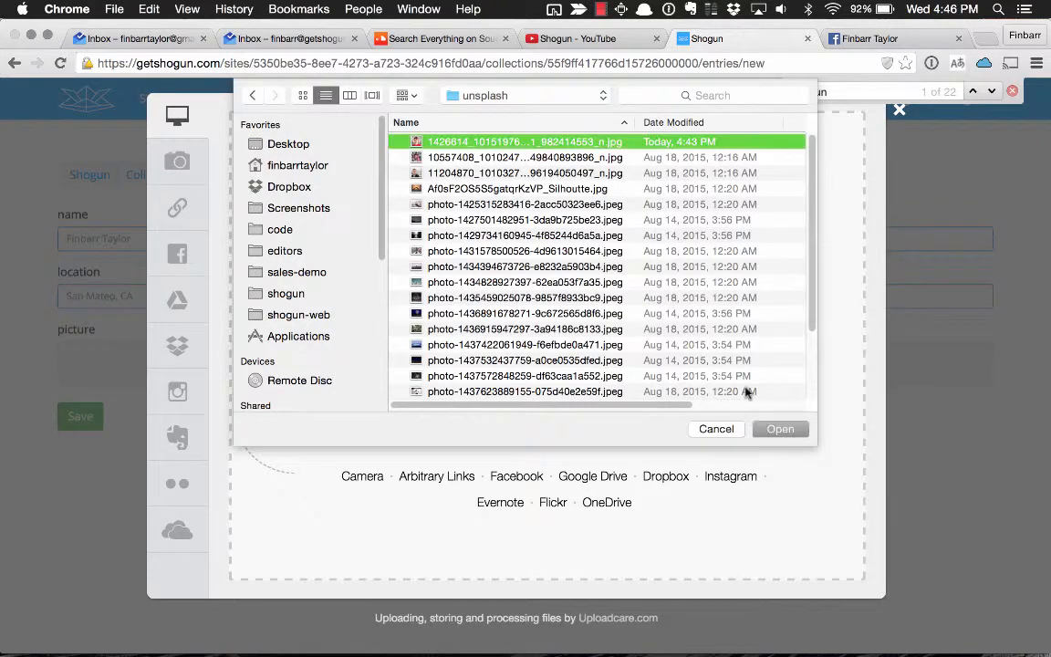
pyautogui.click(801, 435)
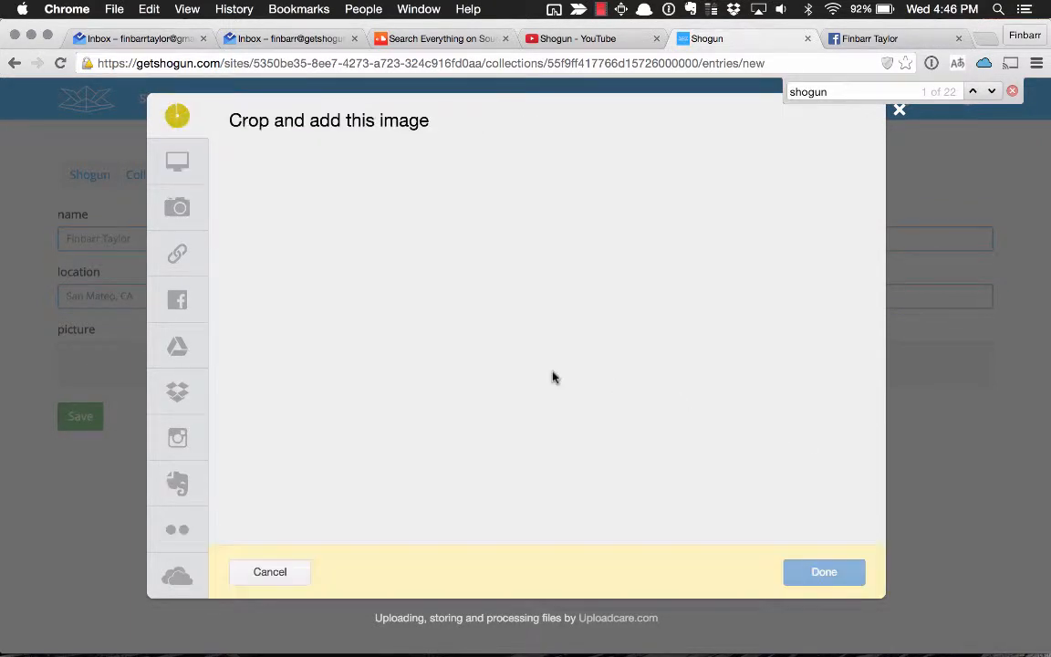
pyautogui.click(852, 571)
pyautogui.scroll(-5, 163, 521)
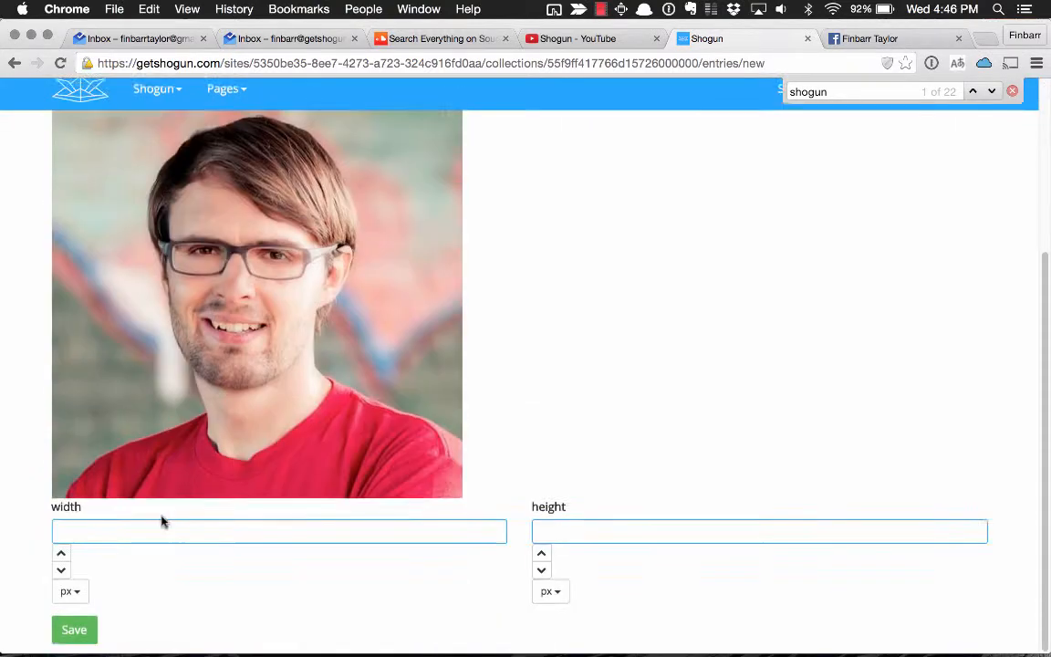
pyautogui.click(74, 629)
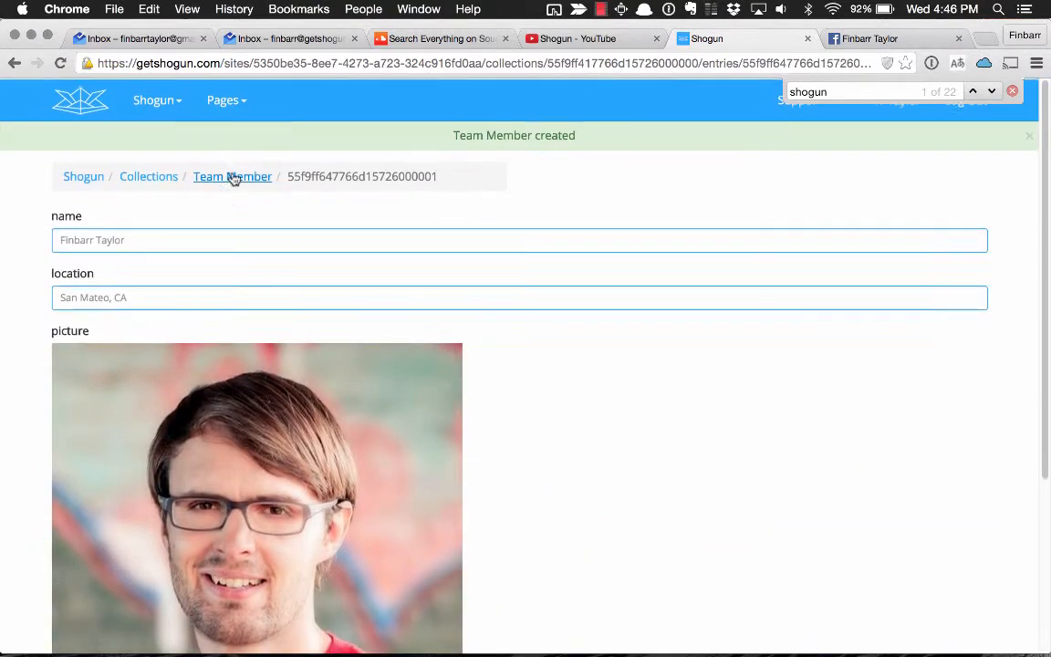
# Start another Team Member entry with the second member's full name and the location San Francisco, CA.
pyautogui.click(232, 178)
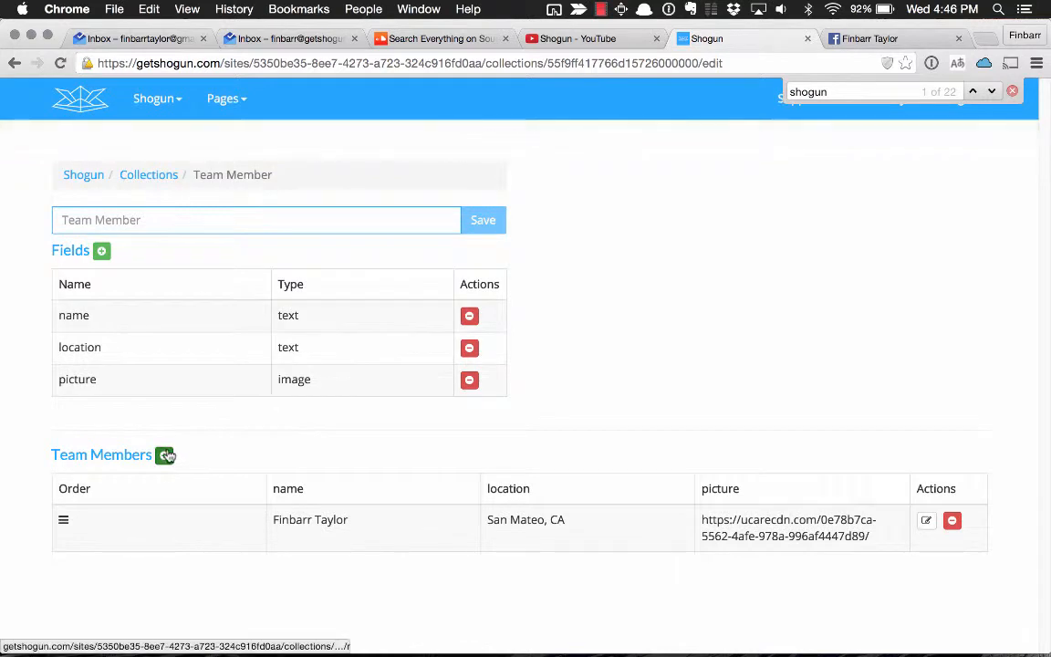
pyautogui.click(167, 455)
pyautogui.write('Damia')
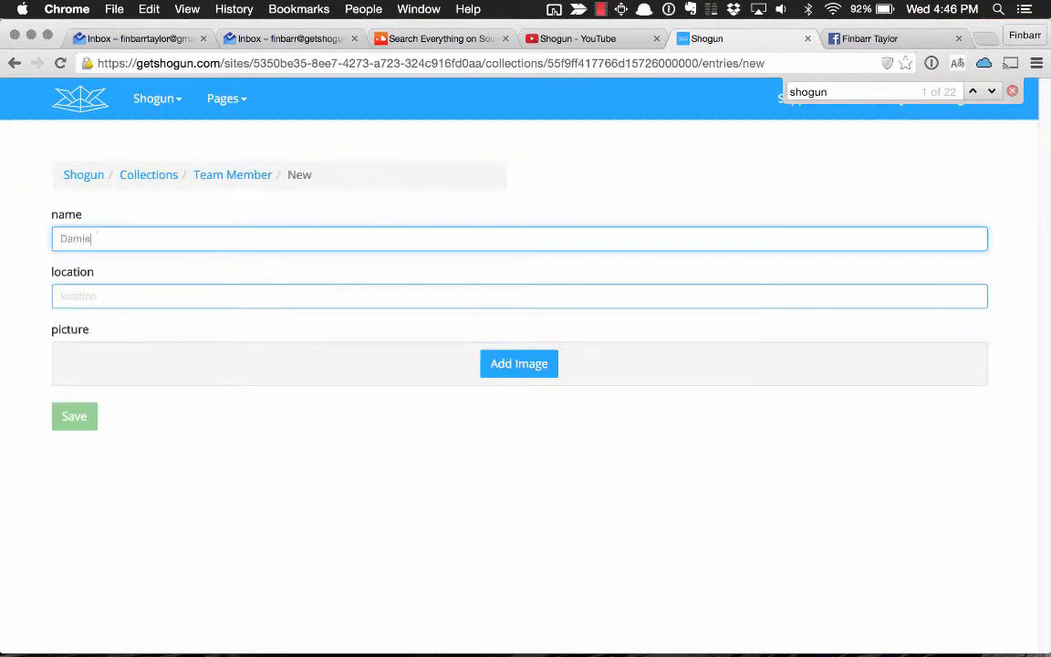
pyautogui.click(128, 295)
pyautogui.write('San Fr')
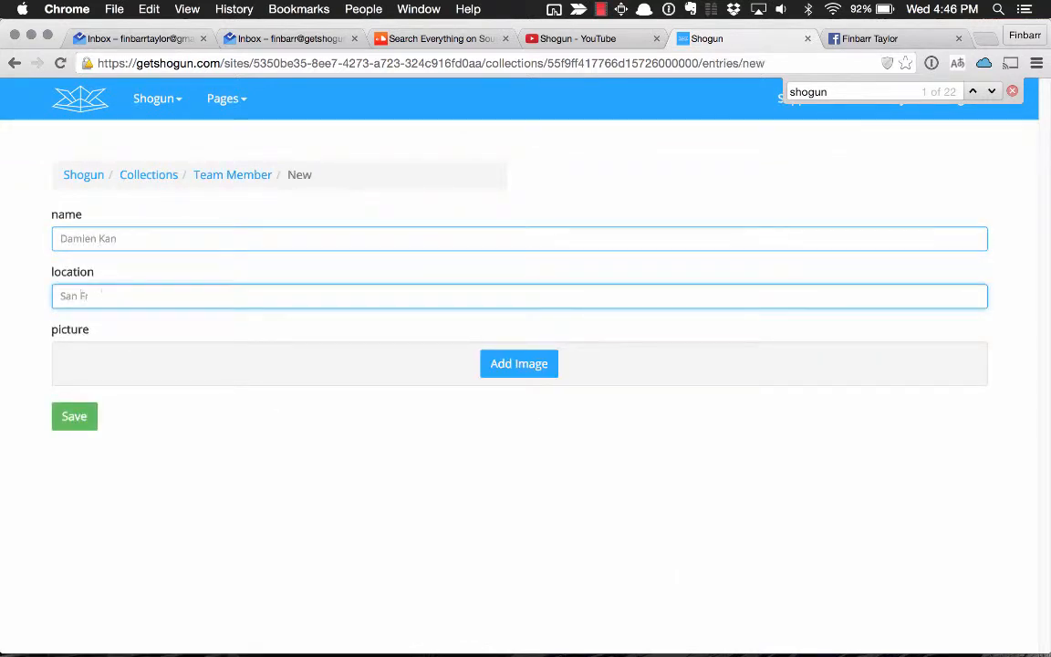
pyautogui.write('ancisco, CA')
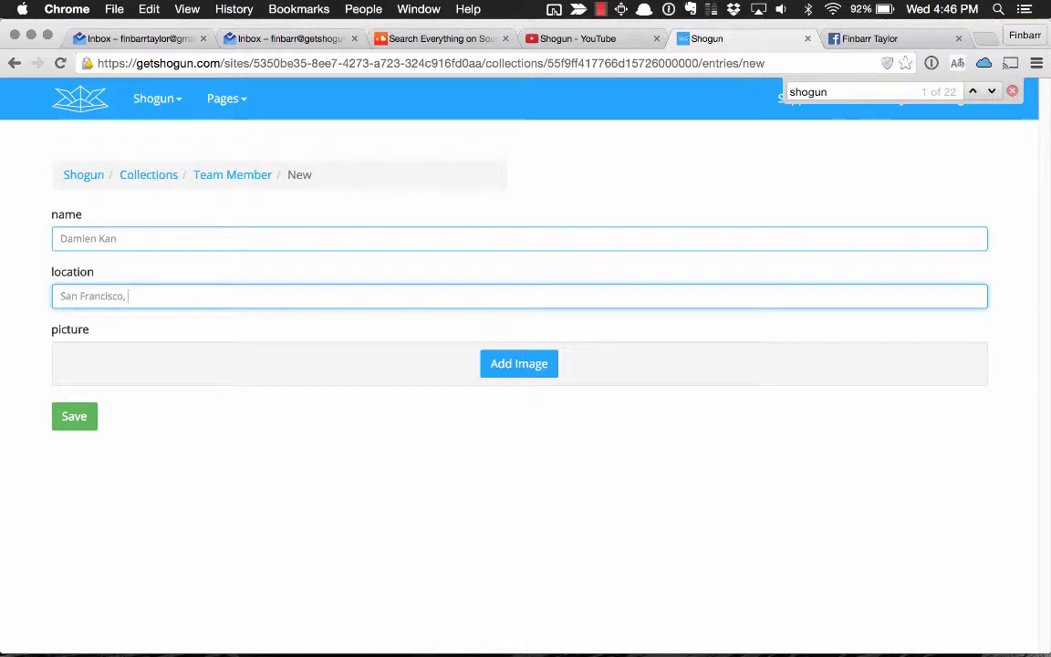
# Upload the local image beginning with 10557408 from the unsplash folder as the picture, uncropped, and save the entry.
pyautogui.click(498, 363)
pyautogui.click(504, 332)
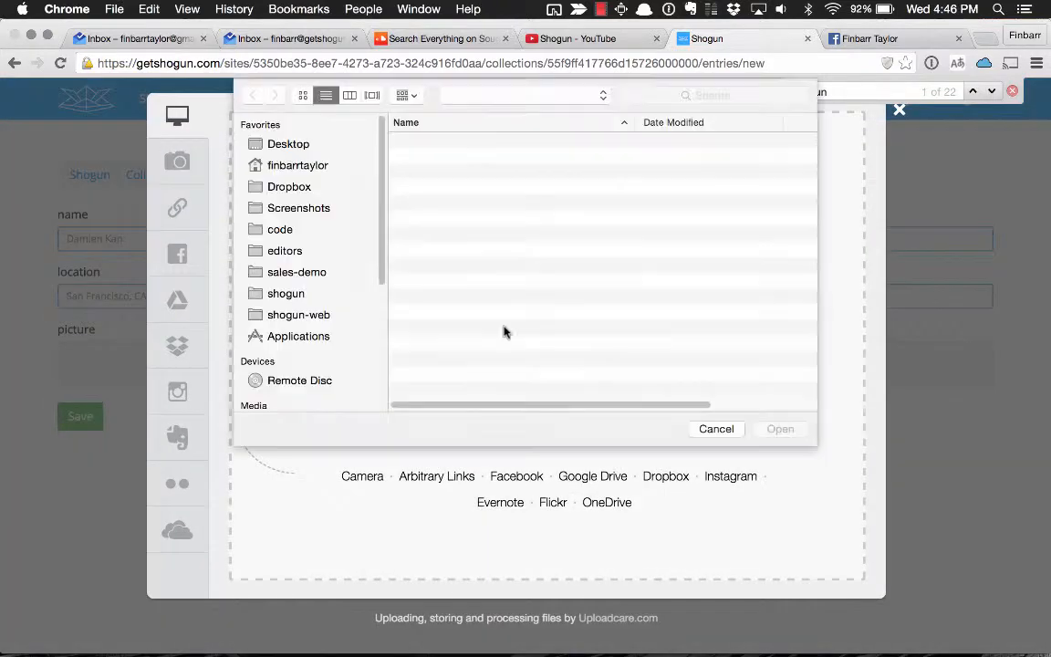
pyautogui.click(470, 157)
pyautogui.click(780, 429)
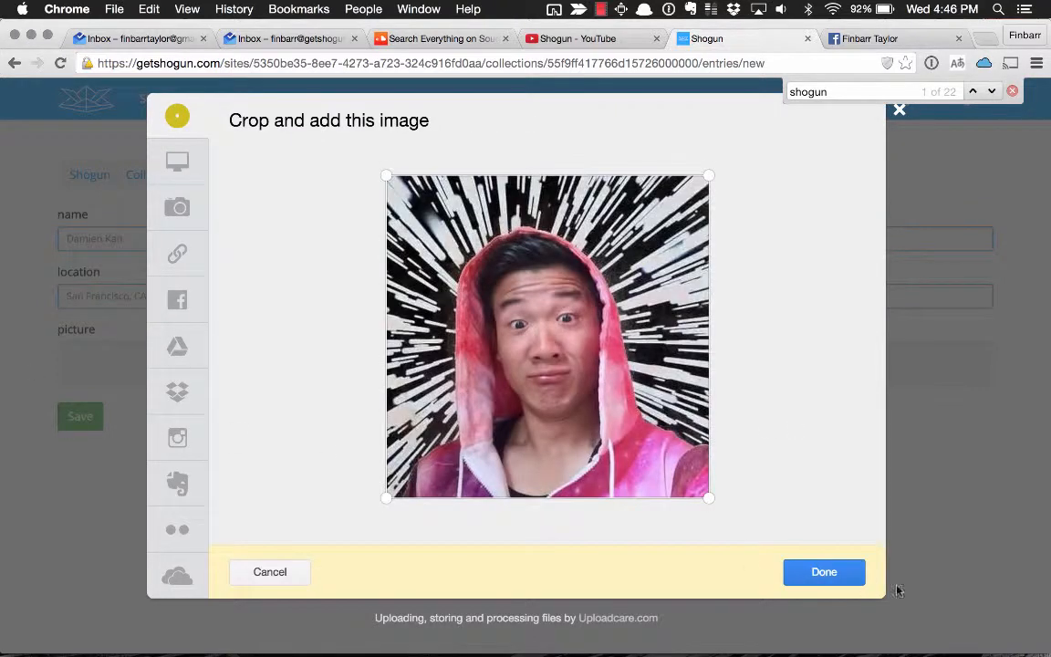
pyautogui.click(834, 573)
pyautogui.scroll(-3, 109, 465)
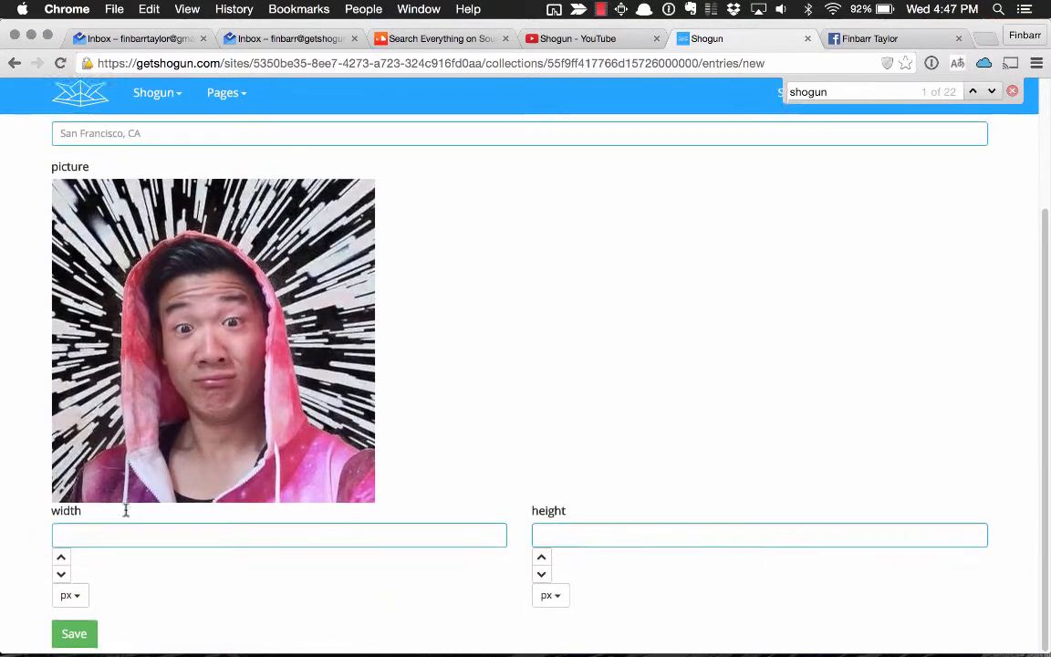
pyautogui.click(73, 638)
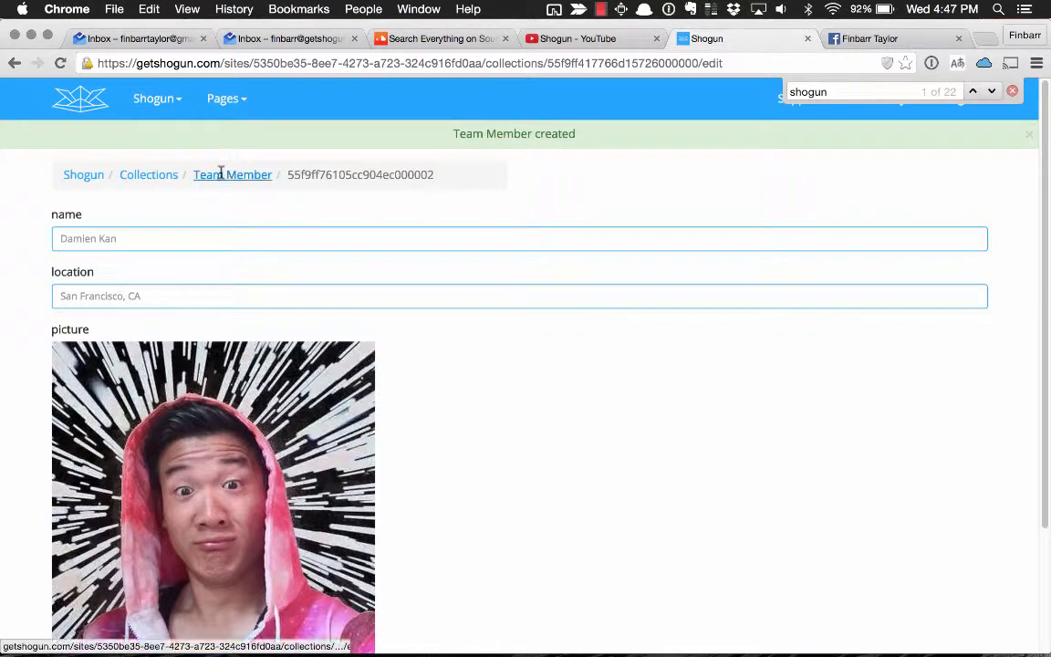
# Start another Team Member entry with the third member's full name and the location Oakland, CA.
pyautogui.click(224, 173)
pyautogui.click(165, 455)
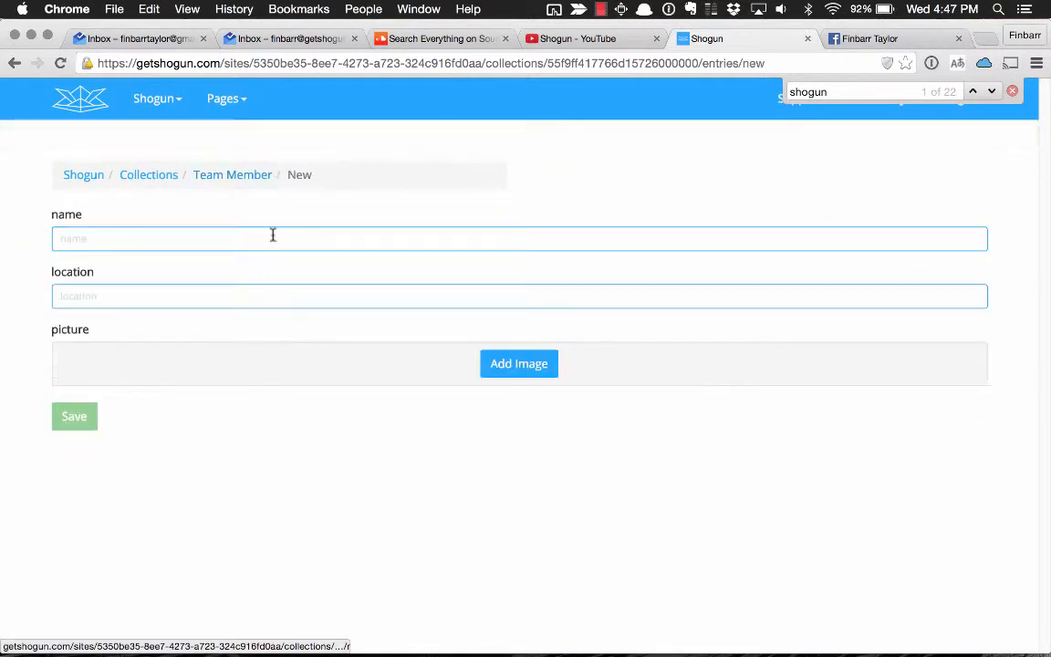
pyautogui.click(141, 230)
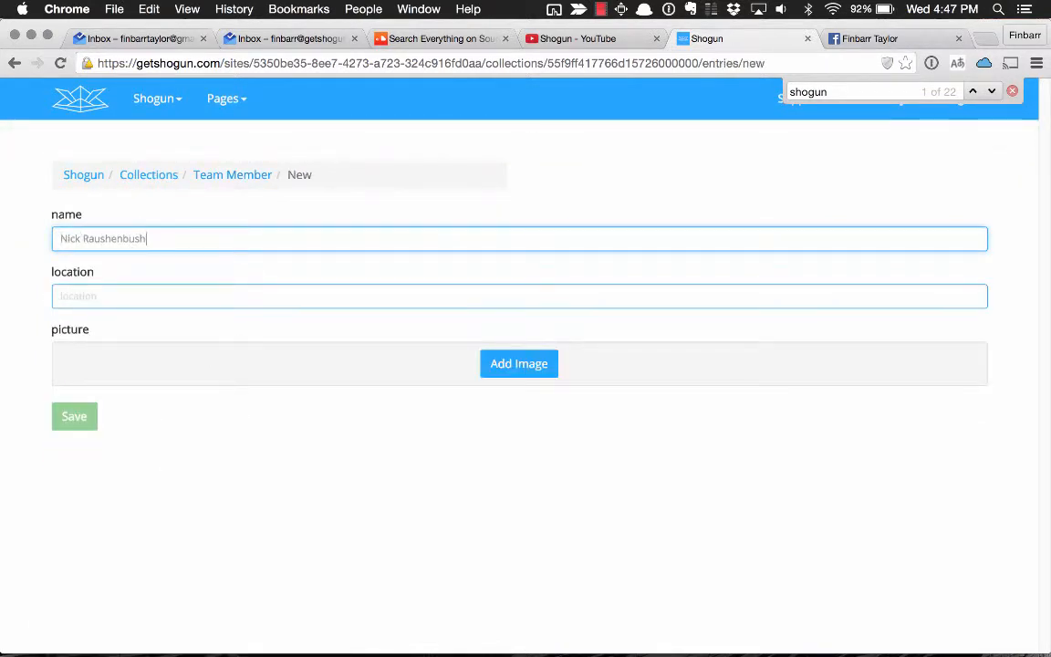
pyautogui.click(112, 290)
pyautogui.write('Oakland, CA')
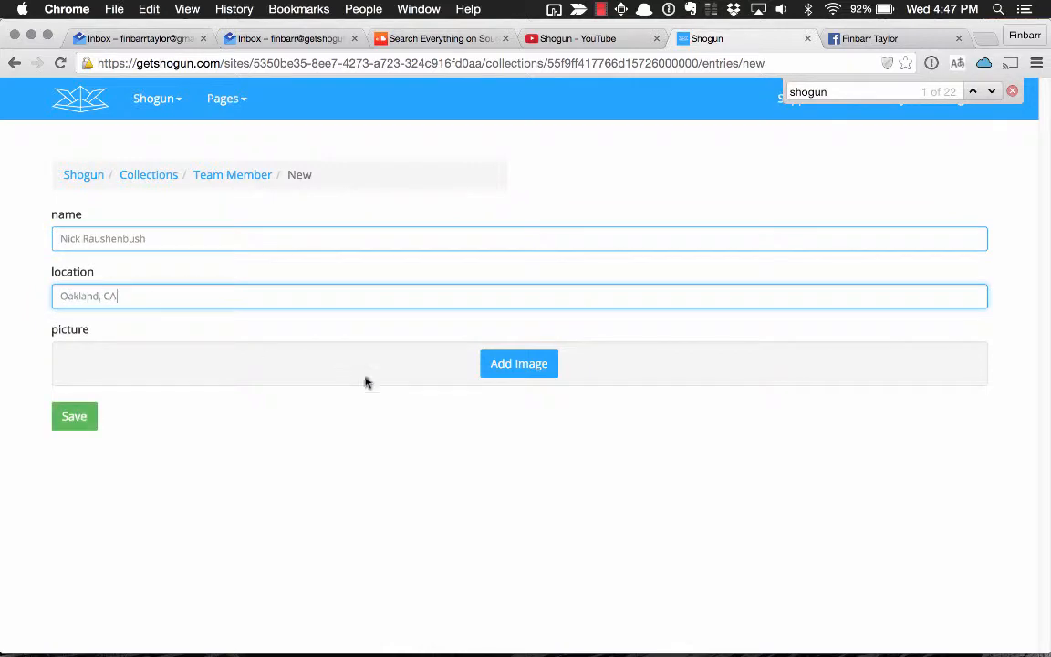
# Upload the local image beginning with 11204870 from the unsplash folder as the picture, uncropped, and save the entry.
pyautogui.click(499, 364)
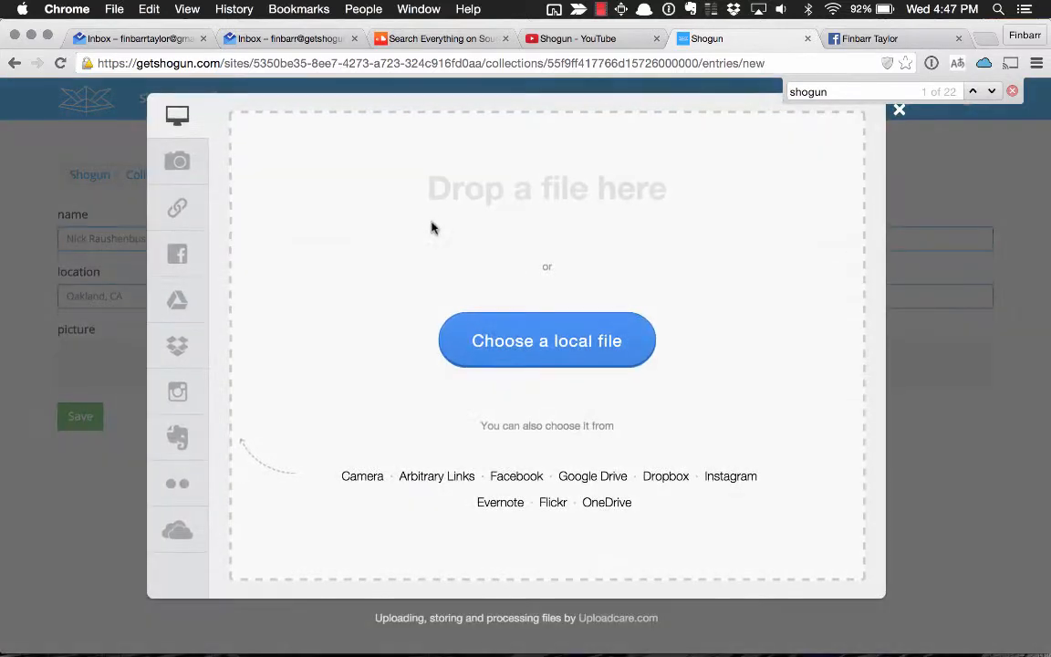
pyautogui.click(485, 340)
pyautogui.click(446, 172)
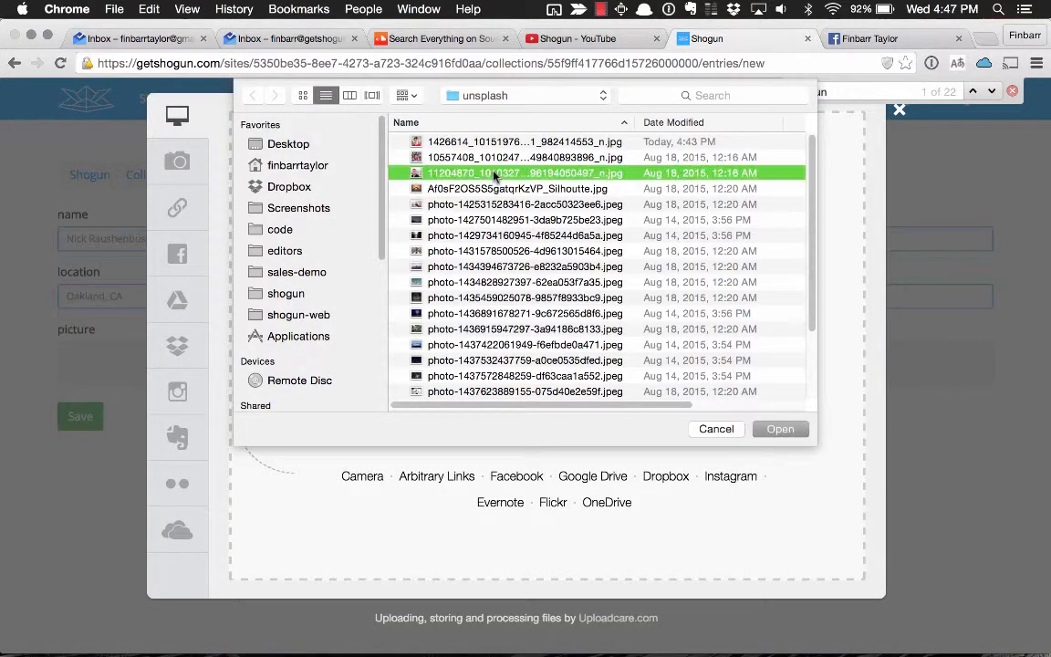
pyautogui.click(795, 429)
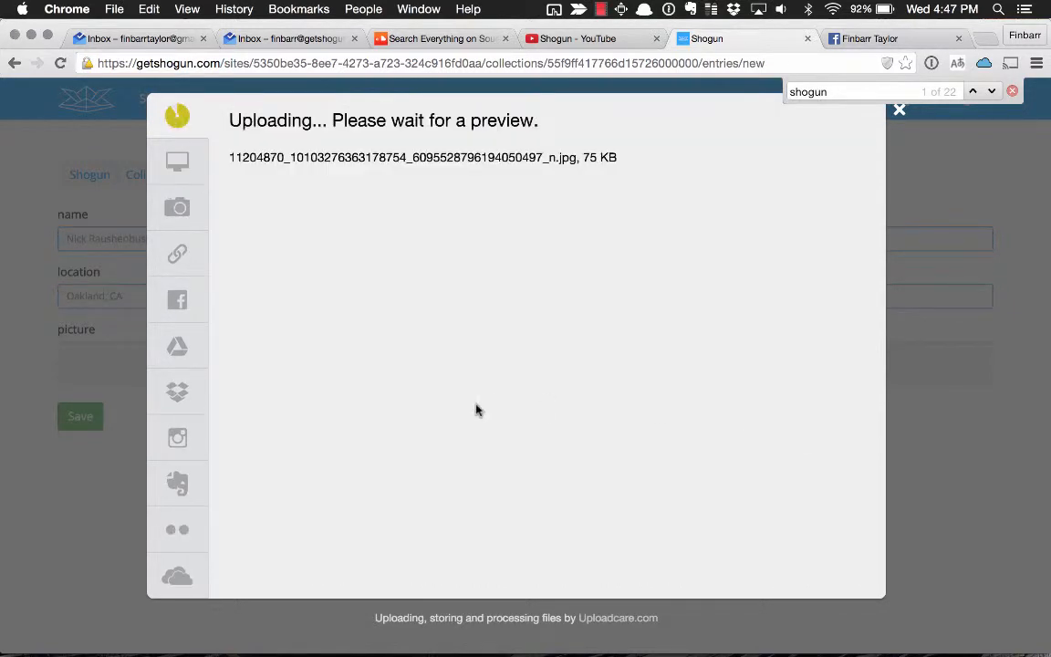
pyautogui.click(823, 572)
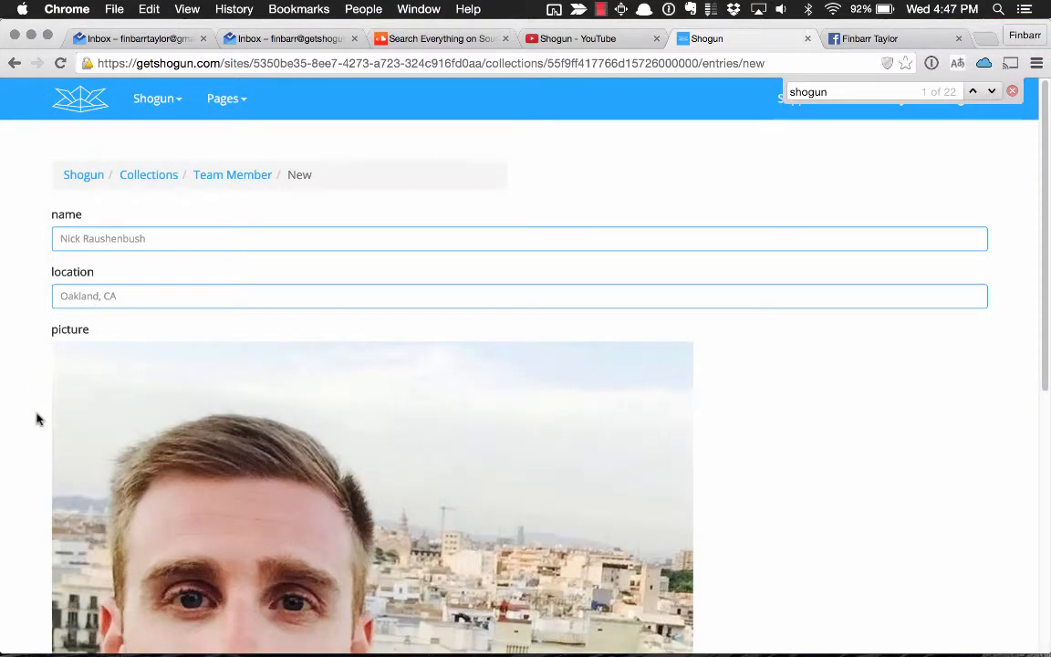
pyautogui.scroll(-5, 72, 547)
pyautogui.click(74, 618)
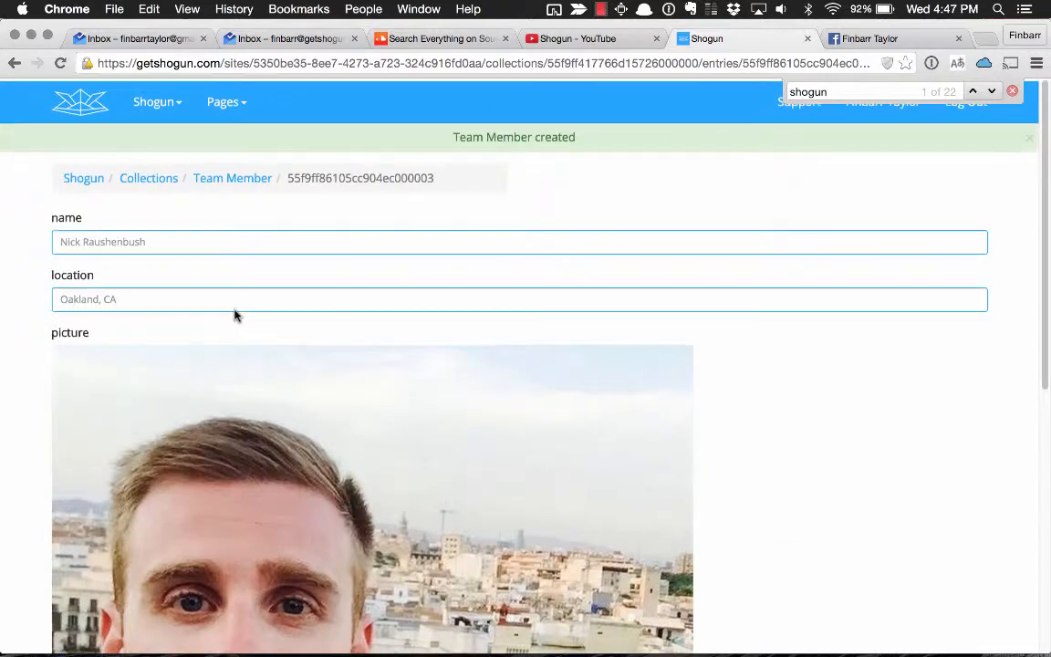
# Check the entries in the Team Member collection and start a new template for the Shogun site.
pyautogui.click(209, 174)
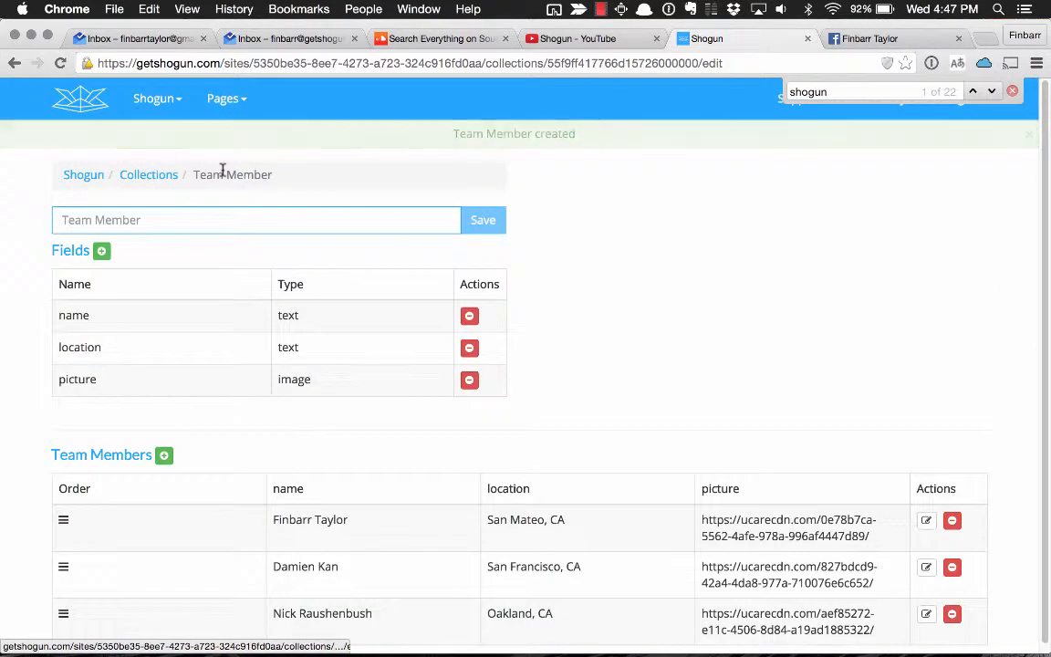
pyautogui.scroll(-1, 674, 346)
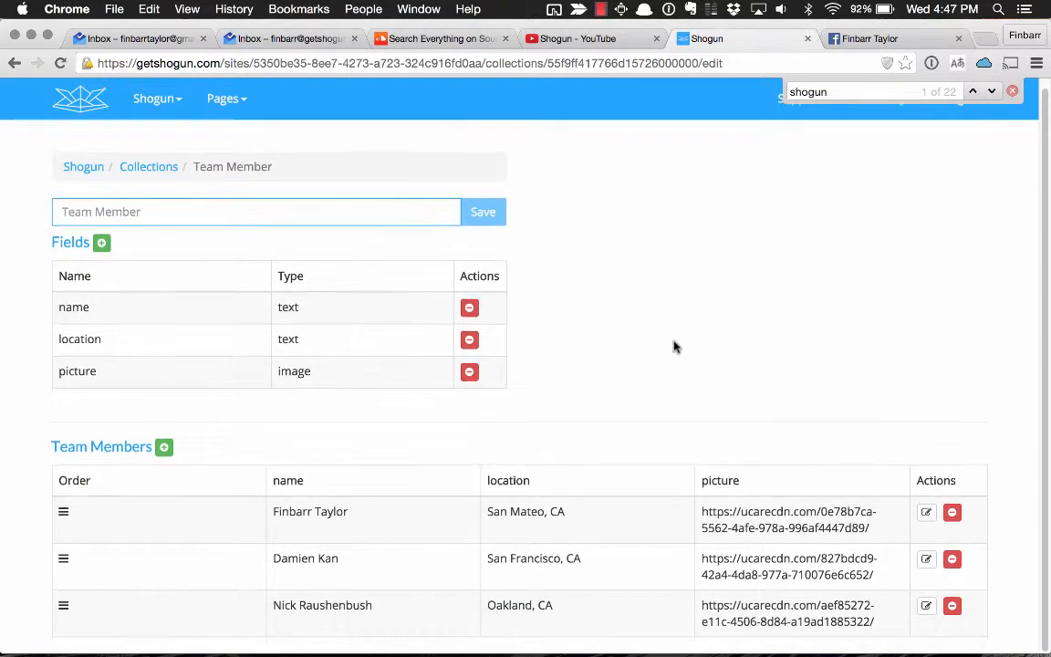
pyautogui.scroll(1, 137, 253)
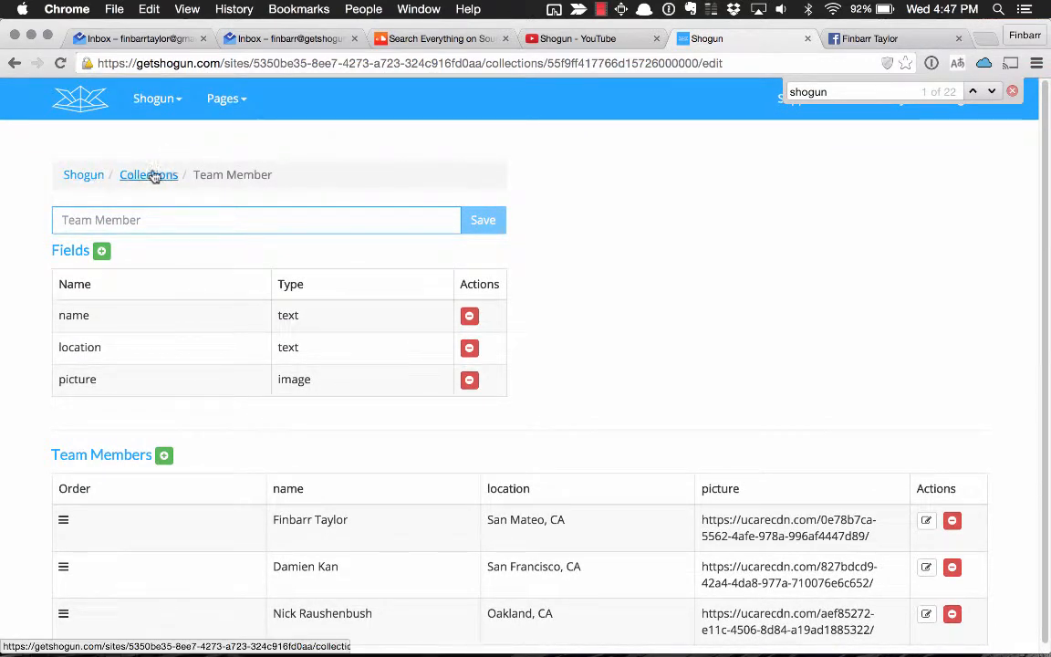
pyautogui.click(90, 177)
pyautogui.click(177, 271)
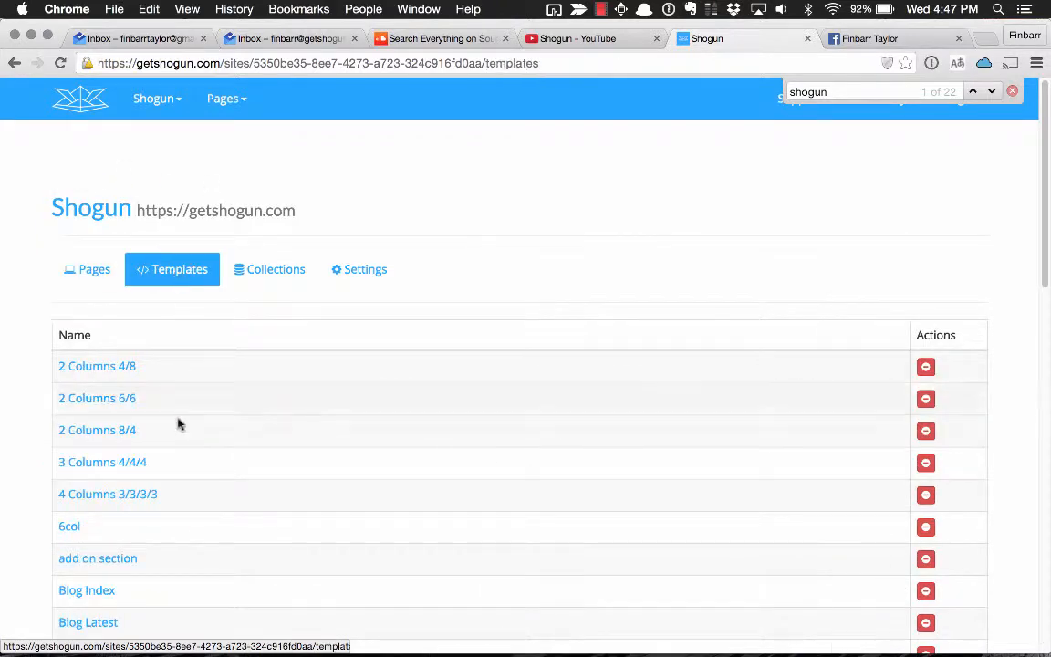
pyautogui.scroll(-5, 179, 424)
pyautogui.scroll(5, 179, 424)
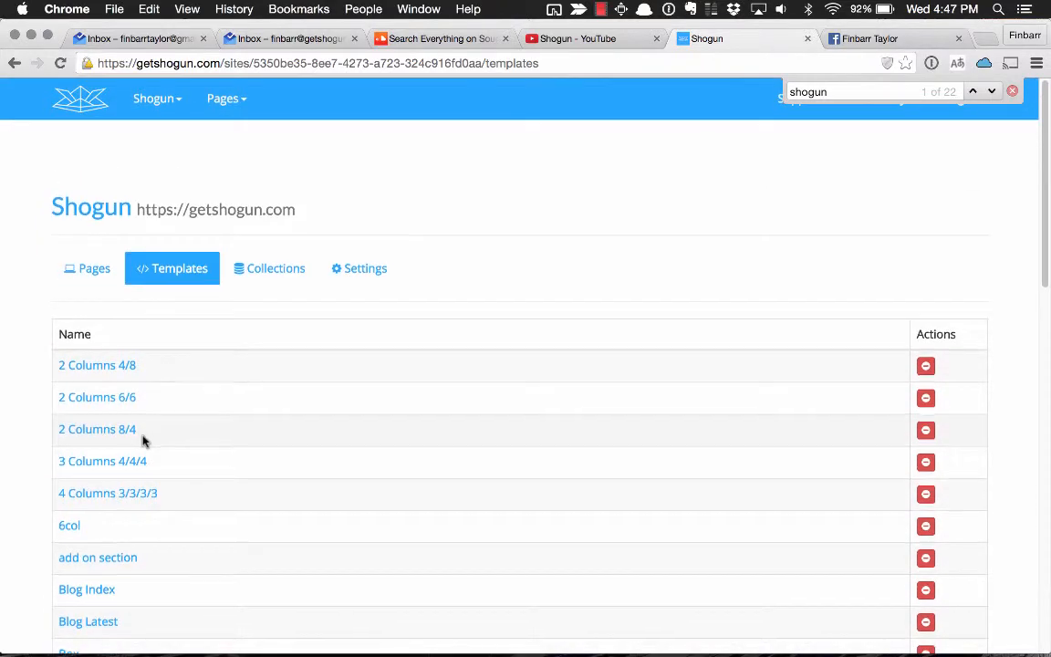
pyautogui.scroll(-10, 142, 440)
pyautogui.click(110, 636)
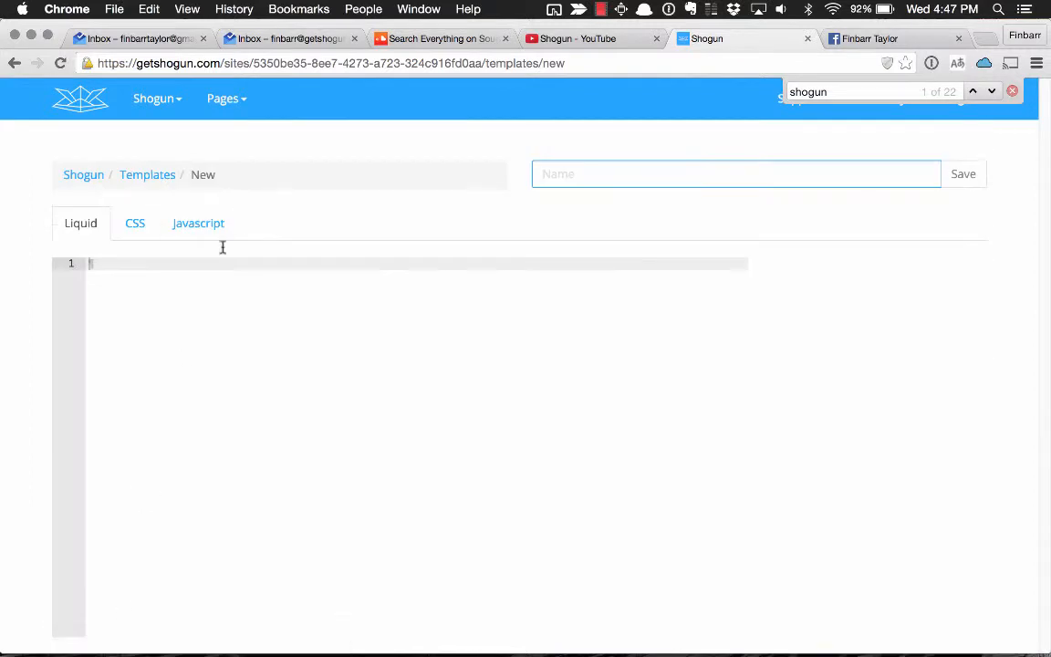
# Write a div with the class "team-members" in the Liquid code, with an indented empty line between its opening and closing tags.
pyautogui.write('<di')
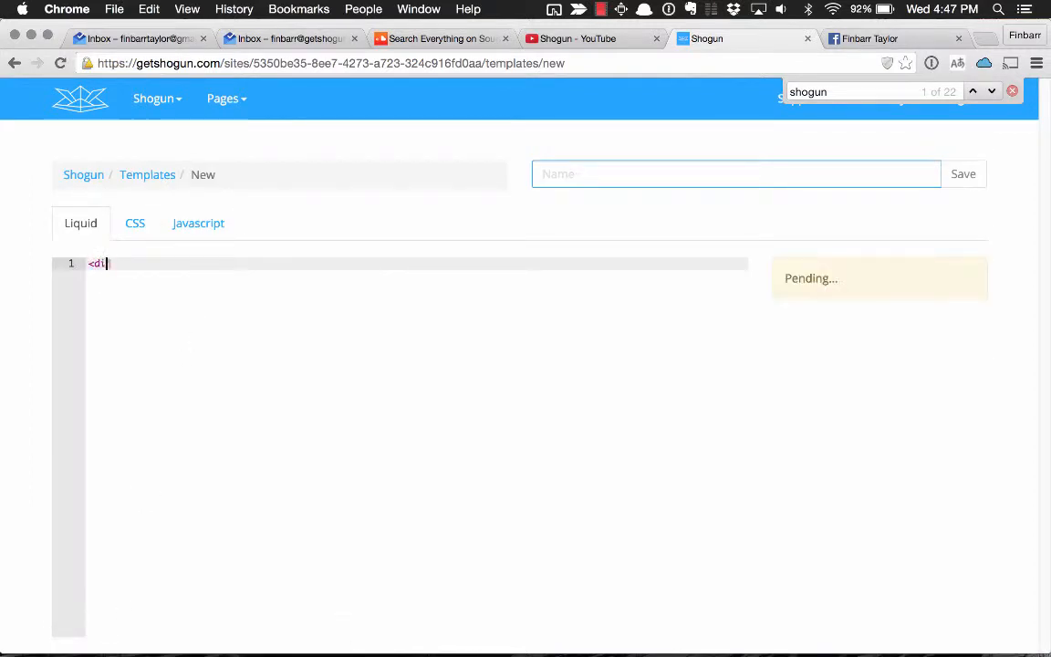
pyautogui.write('v class="team-members">')
pyautogui.press('Return')
pyautogui.press('BackSpace')
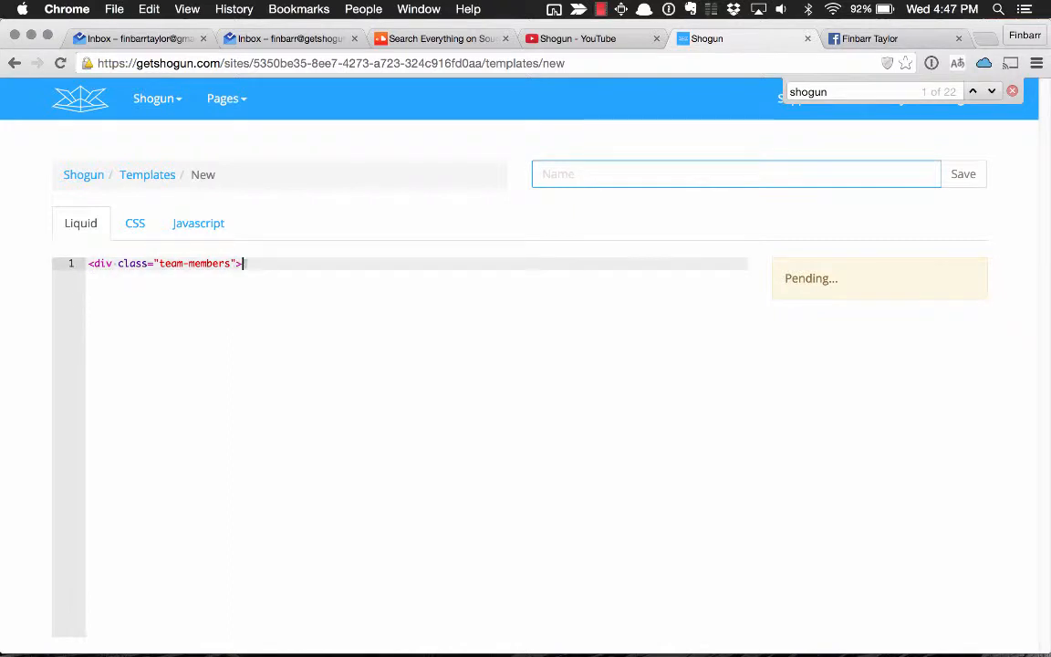
pyautogui.press('Return')
pyautogui.write('</div>')
pyautogui.press('Up')
pyautogui.press('super+Right')
pyautogui.press('Return')
pyautogui.press('Tab')
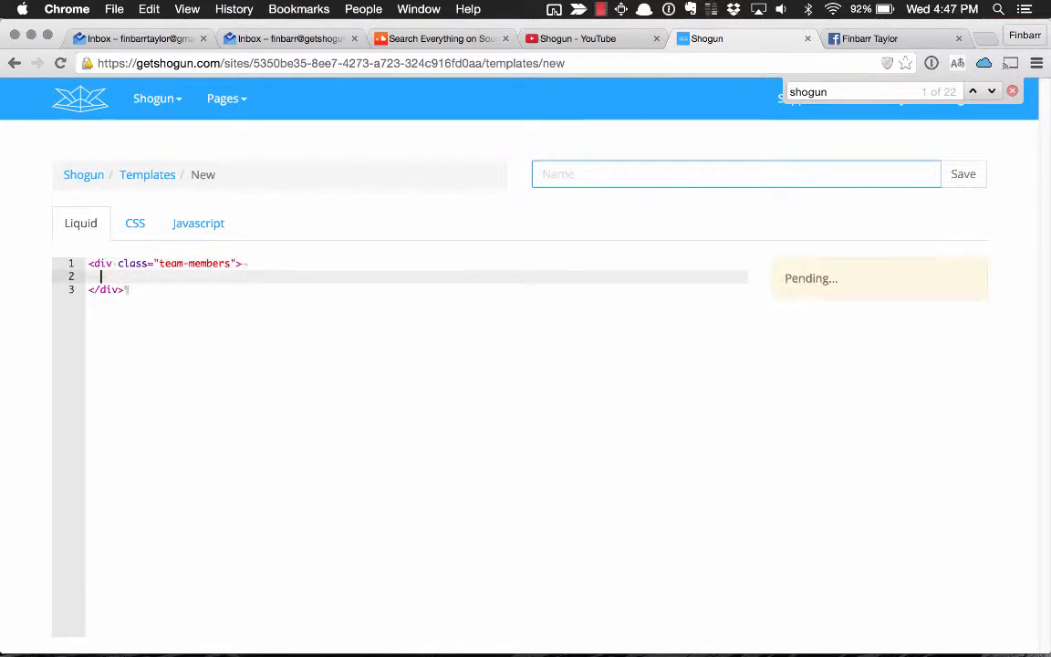
# Add a Liquid loop inside the div, opened with {% for t in members %} and closed with {% endfor %}.
pyautogui.write('{% for t in members')
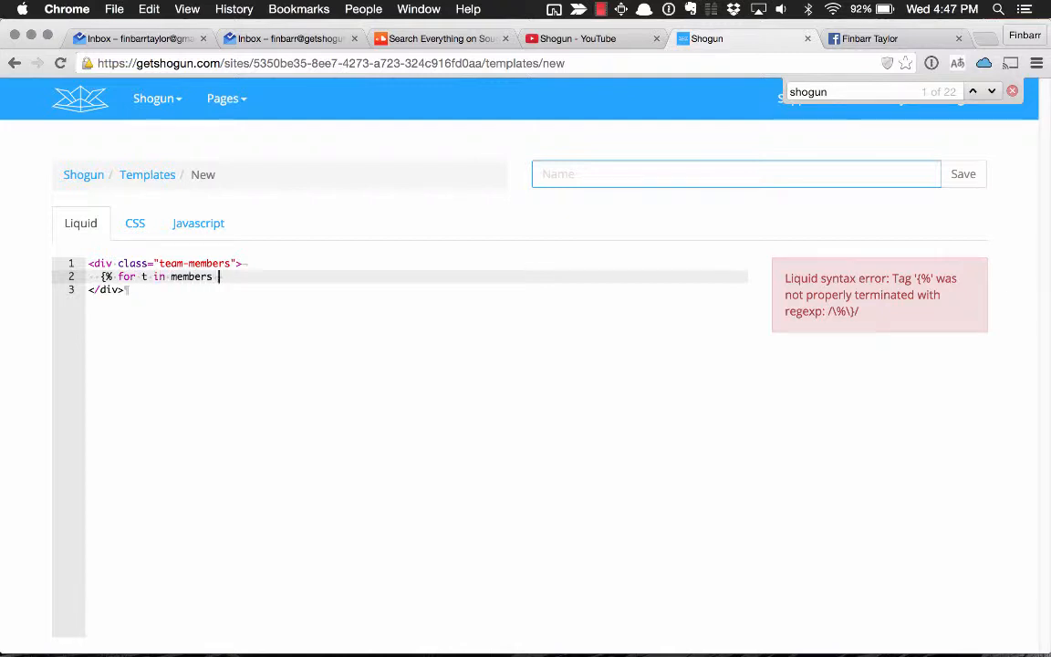
pyautogui.write('%}')
pyautogui.press('Return')
pyautogui.press('Return')
pyautogui.write('{% endfor %')
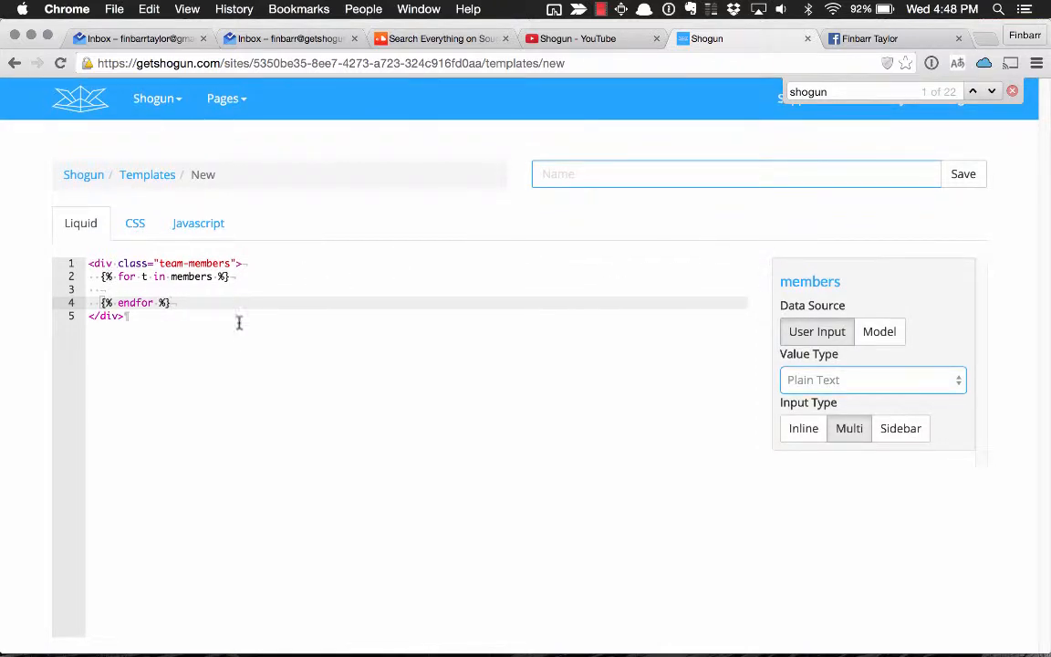
# Set the data source of the members variable to the Team Member model.
pyautogui.click(884, 333)
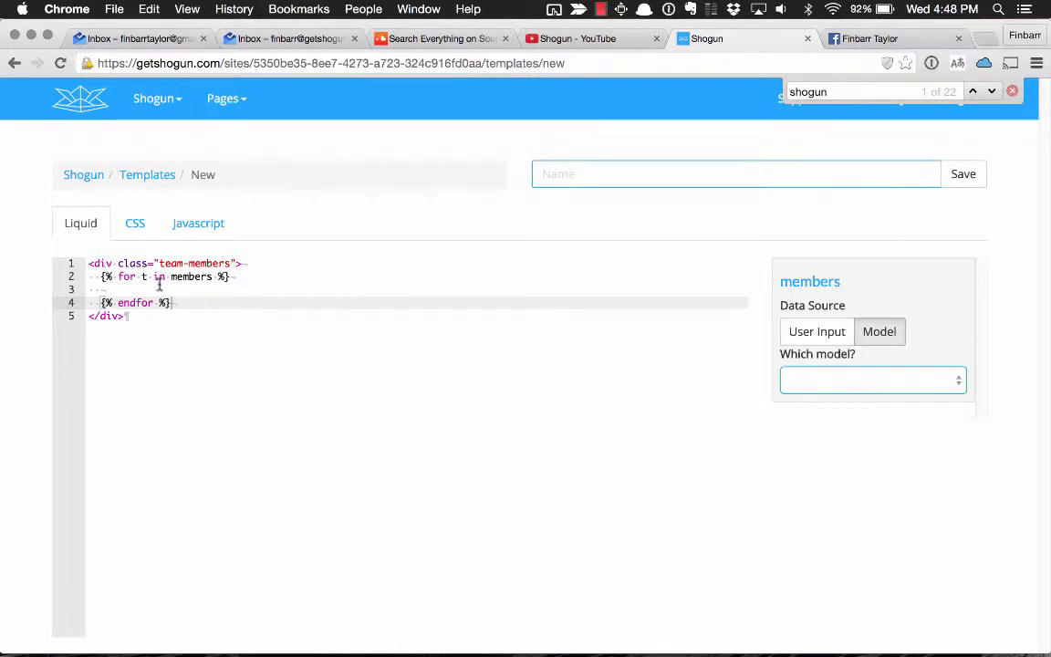
pyautogui.click(877, 383)
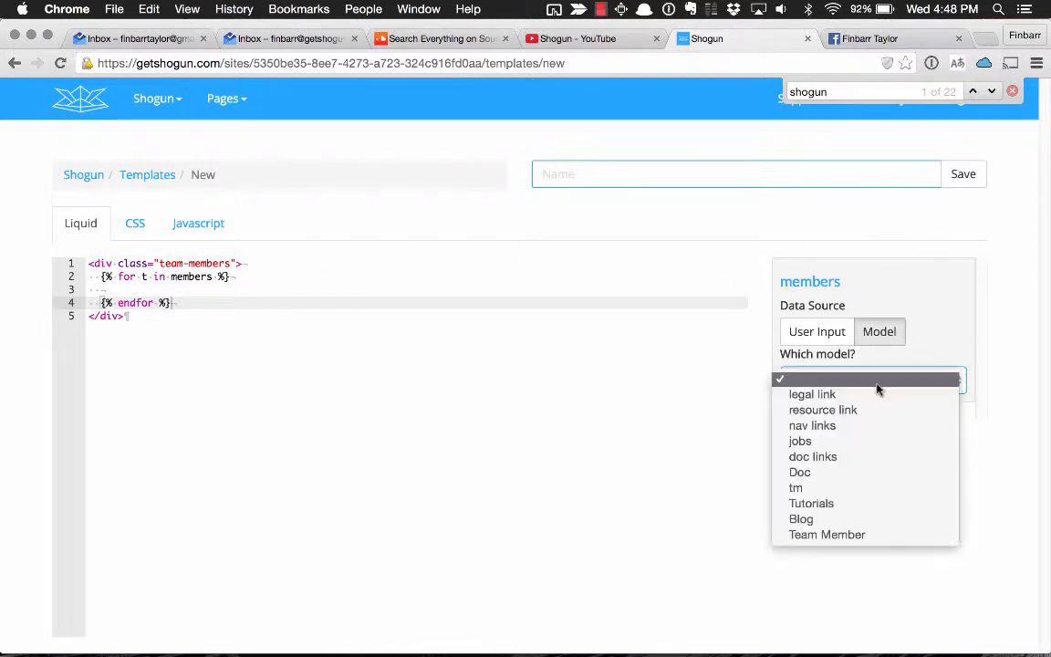
pyautogui.click(862, 535)
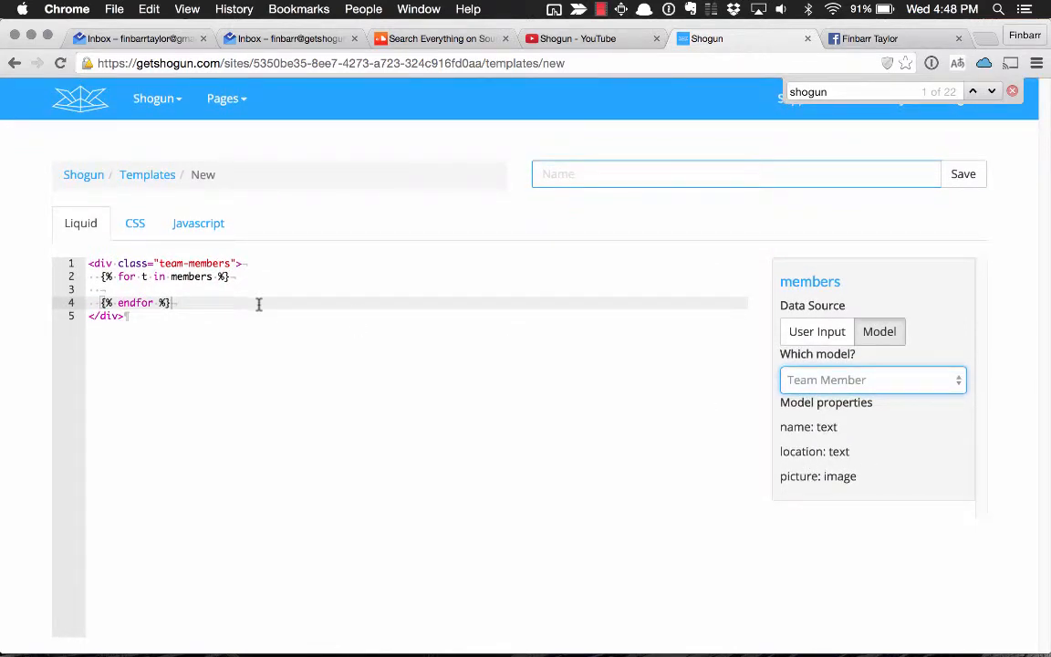
# Indent the empty line inside the loop and add the class "row" before "team-members" on the outer div.
pyautogui.click(176, 287)
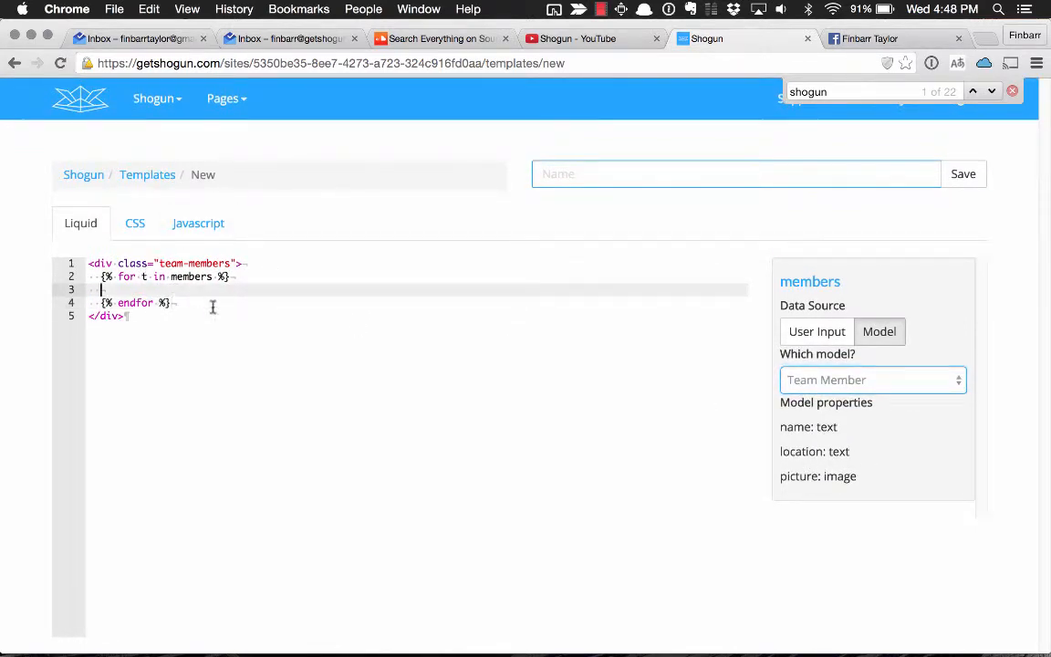
pyautogui.press('Tab')
pyautogui.press('Up')
pyautogui.press('Up')
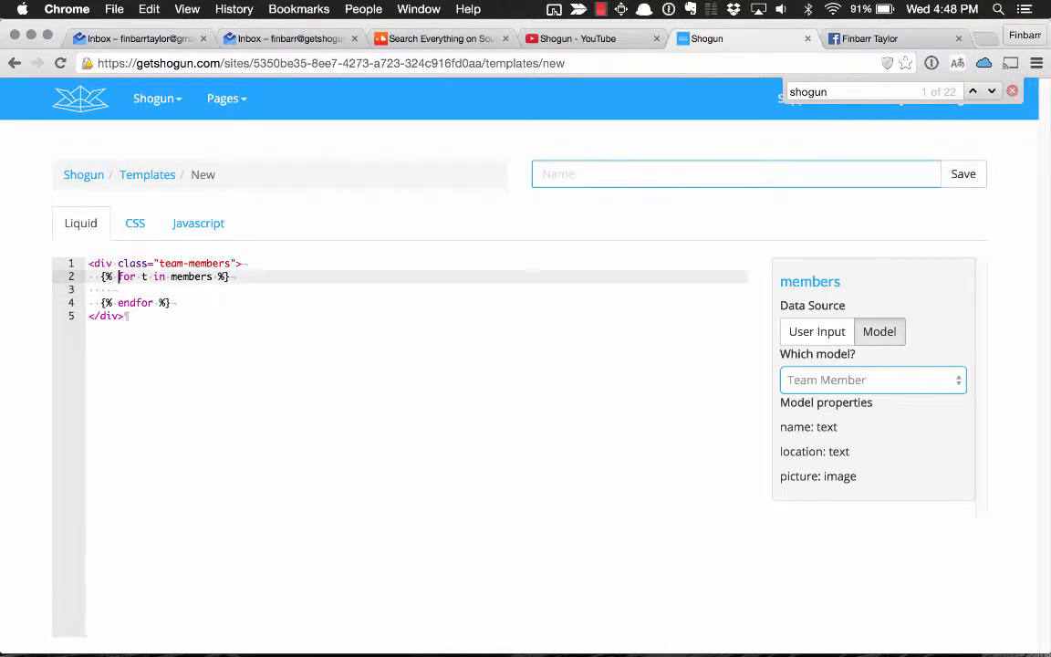
pyautogui.write('row')
pyautogui.press('Down')
pyautogui.press('Down')
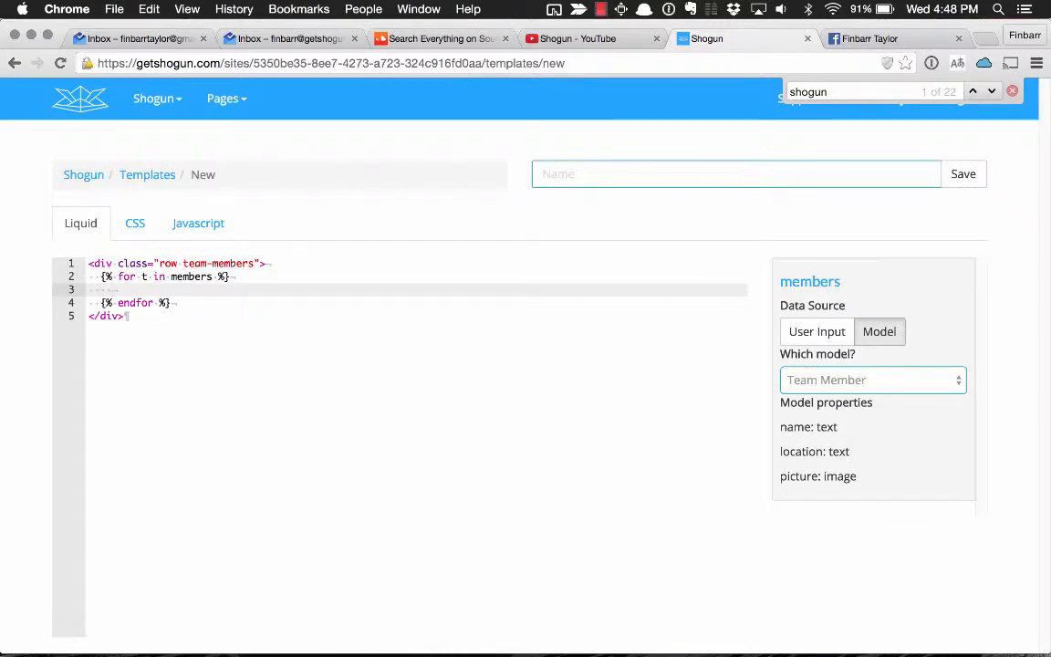
# Add a div with the class "col-xs-4" inside the loop, leaving an empty line between its tags.
pyautogui.write('<')
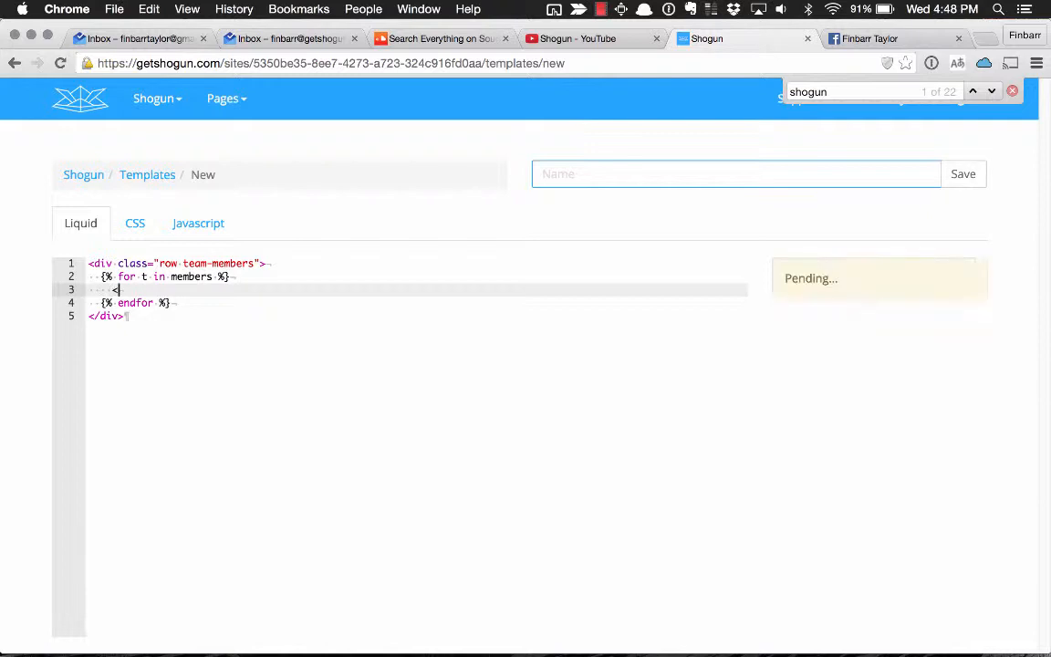
pyautogui.write('div class="co')
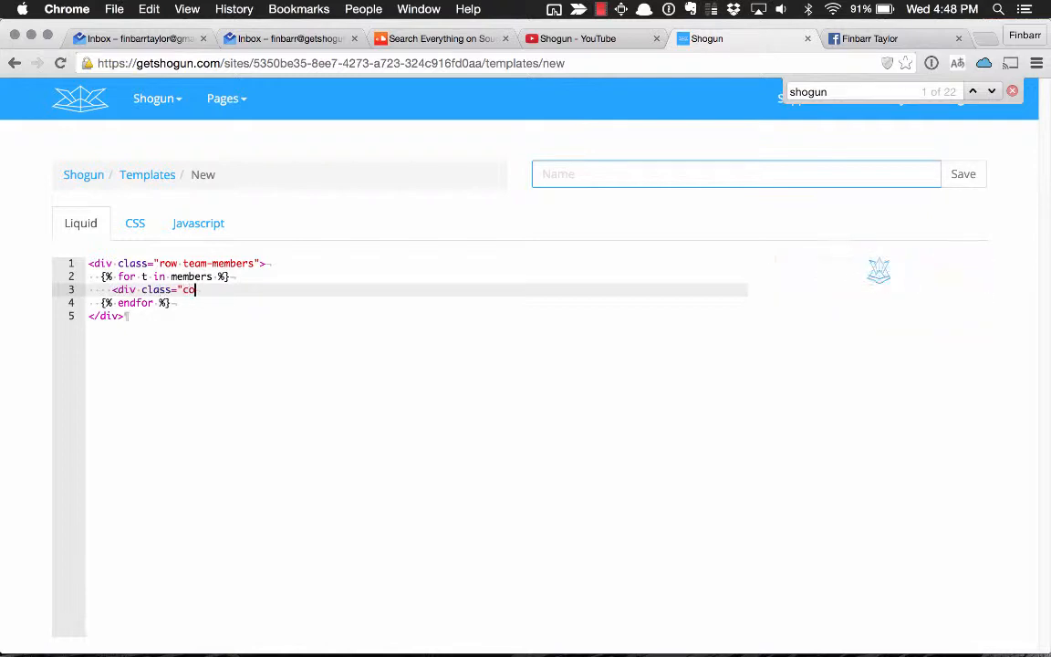
pyautogui.write('l-xs-4">')
pyautogui.press('Return')
pyautogui.press('Return')
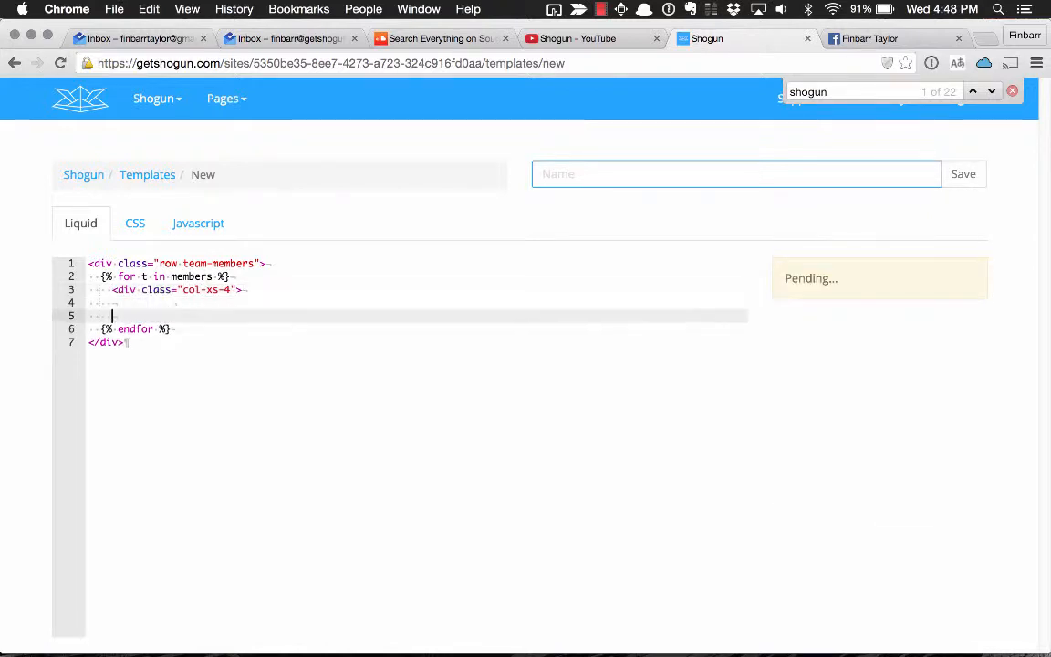
pyautogui.write('</div>')
pyautogui.press('Up')
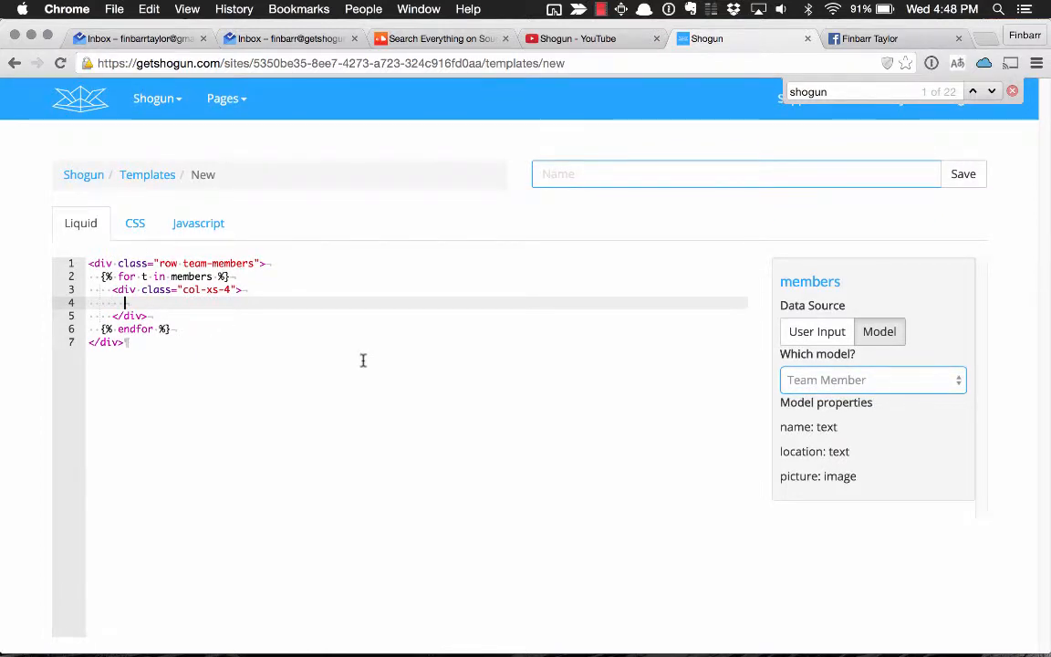
# Output the member's picture inside the column div with {{ t.picture }}.
pyautogui.write('{{ t.')
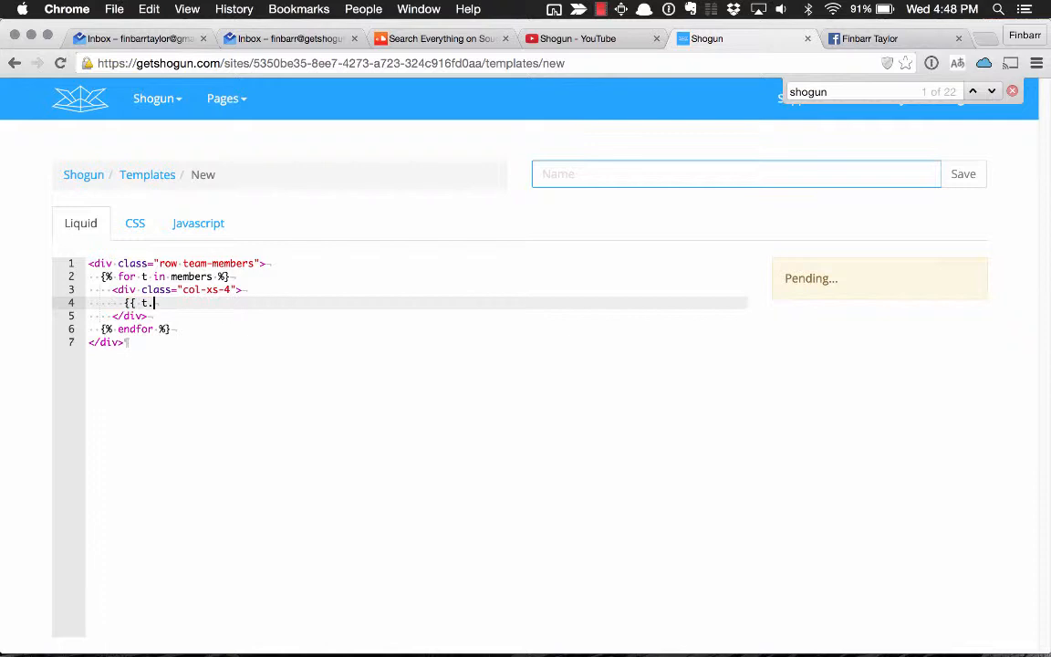
pyautogui.write('picture')
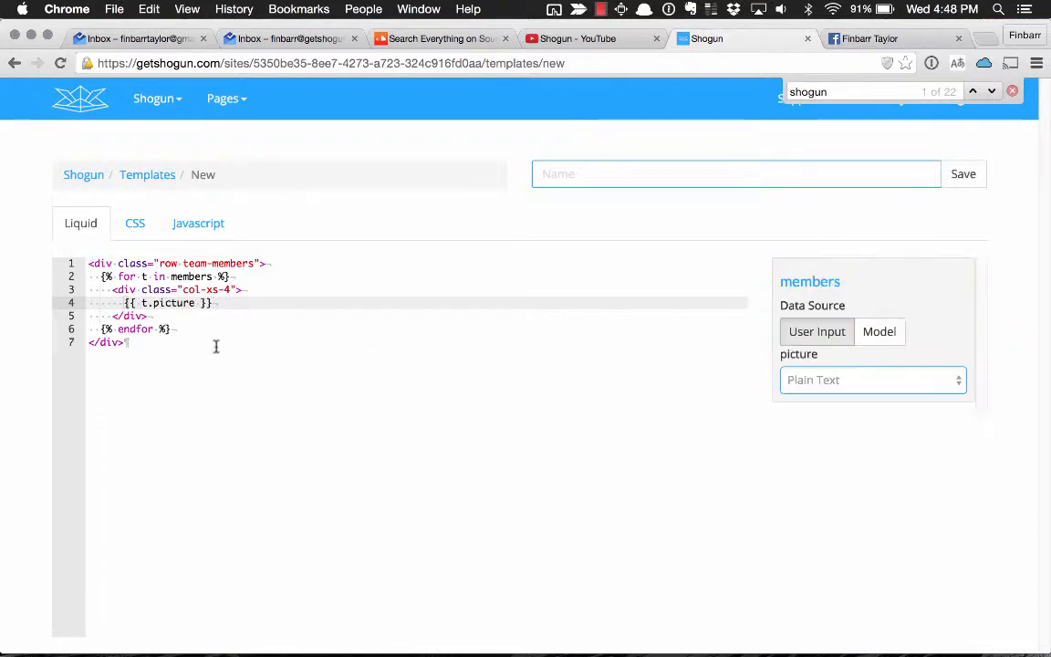
# Add the member's name below the picture as an h4 heading containing {{ t.name }}.
pyautogui.press('Return')
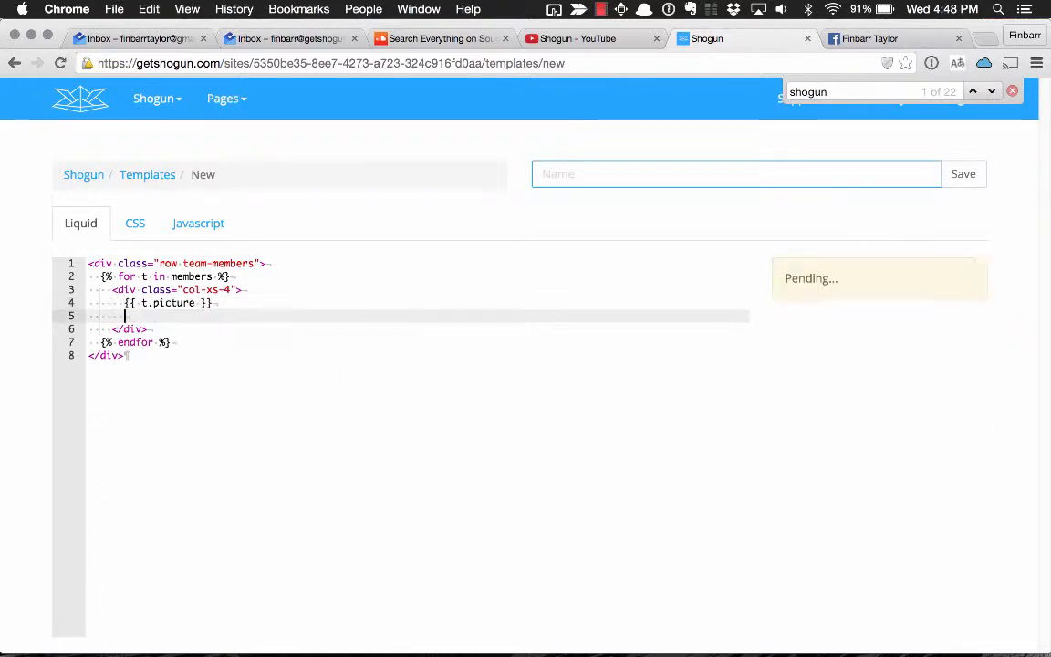
pyautogui.write('{{ t.name')
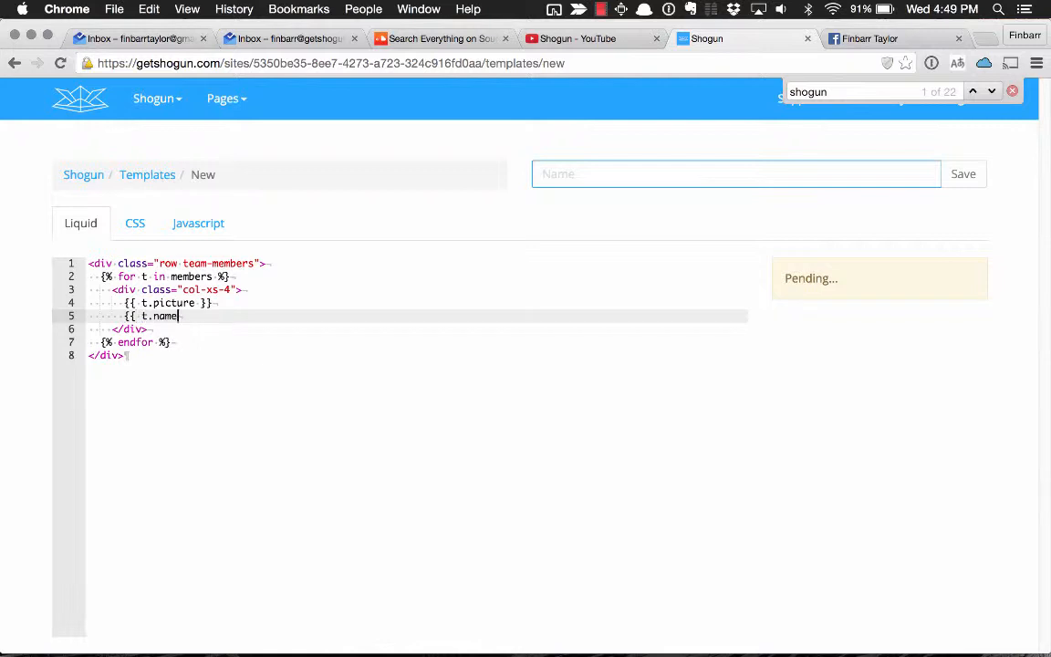
pyautogui.write(' }}')
pyautogui.press('super+Left')
pyautogui.write('<h4>')
pyautogui.press('super+Right')
pyautogui.write('</h')
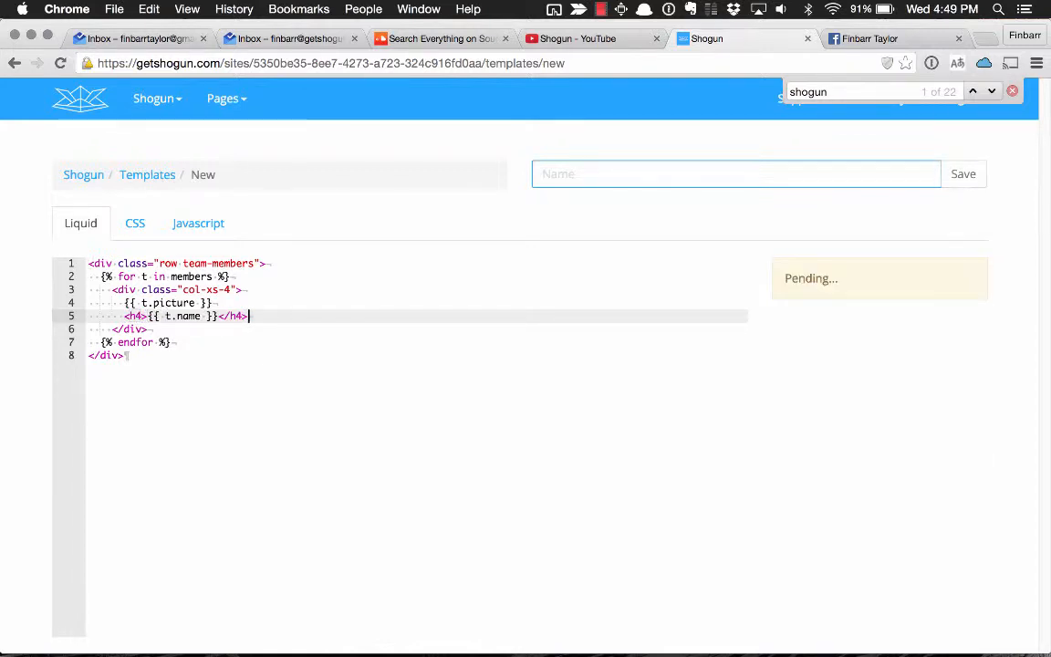
pyautogui.write('4>')
# Add a paragraph containing {{ t.location }} below the name heading.
pyautogui.press('Return')
pyautogui.write('<p')
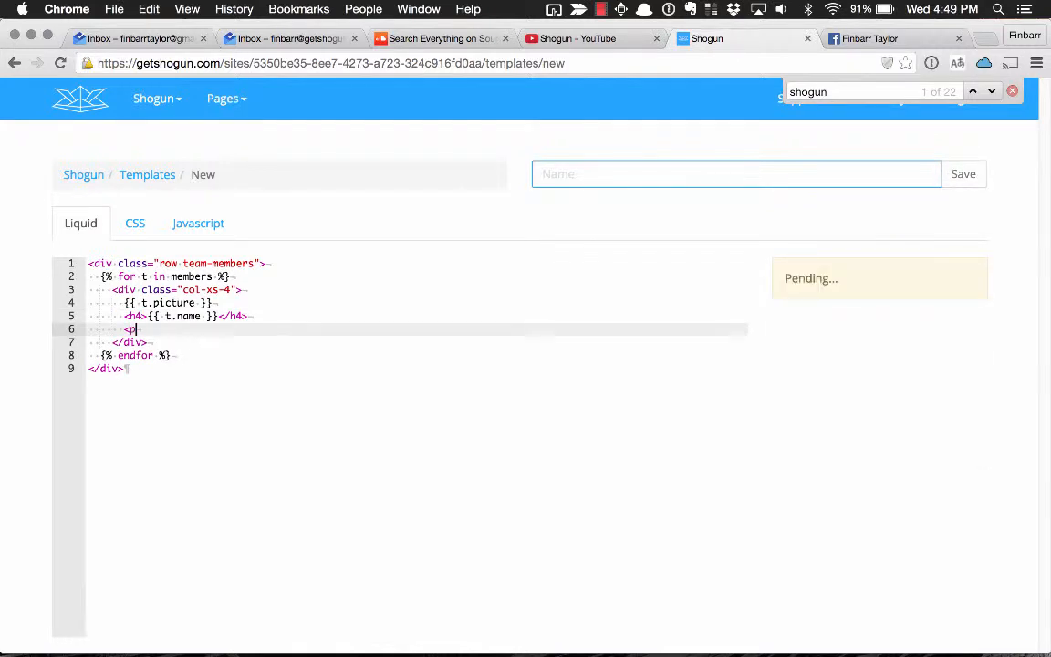
pyautogui.write('>{{ t.location')
pyautogui.press('BackSpace')
pyautogui.write('}}</p>')
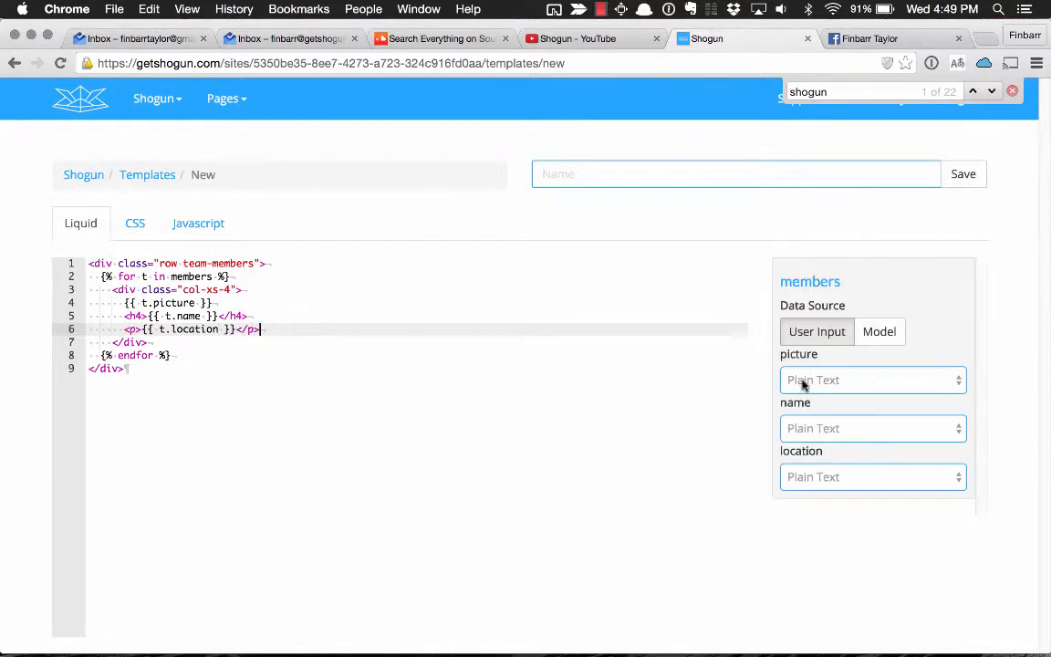
# Bind the members variable to the Team Member model and save the template with the name Team Members.
pyautogui.click(881, 333)
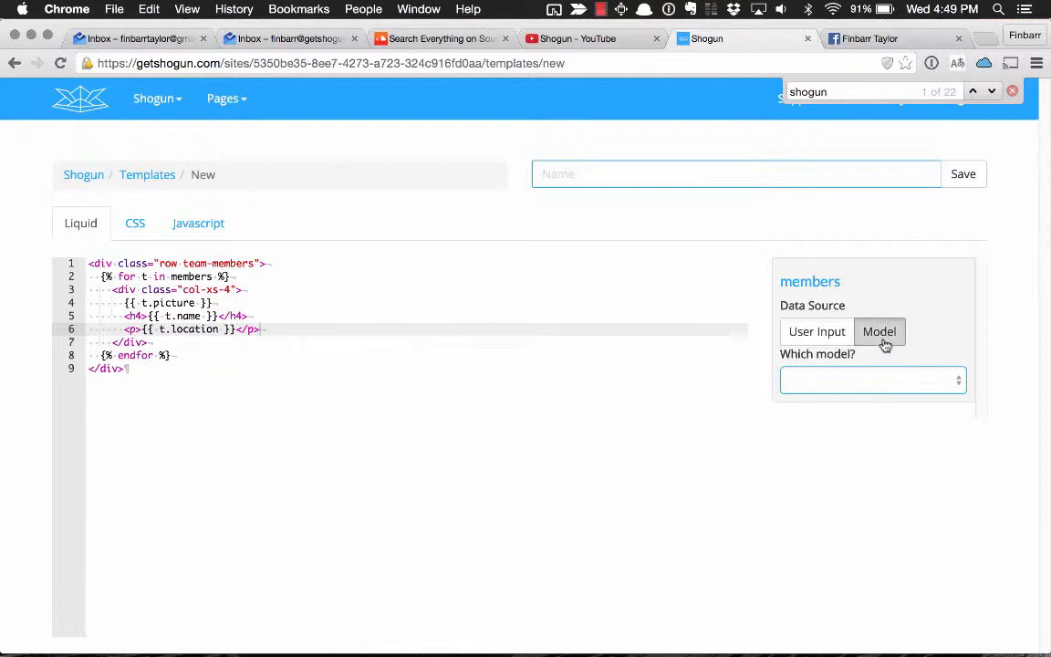
pyautogui.click(875, 379)
pyautogui.click(826, 535)
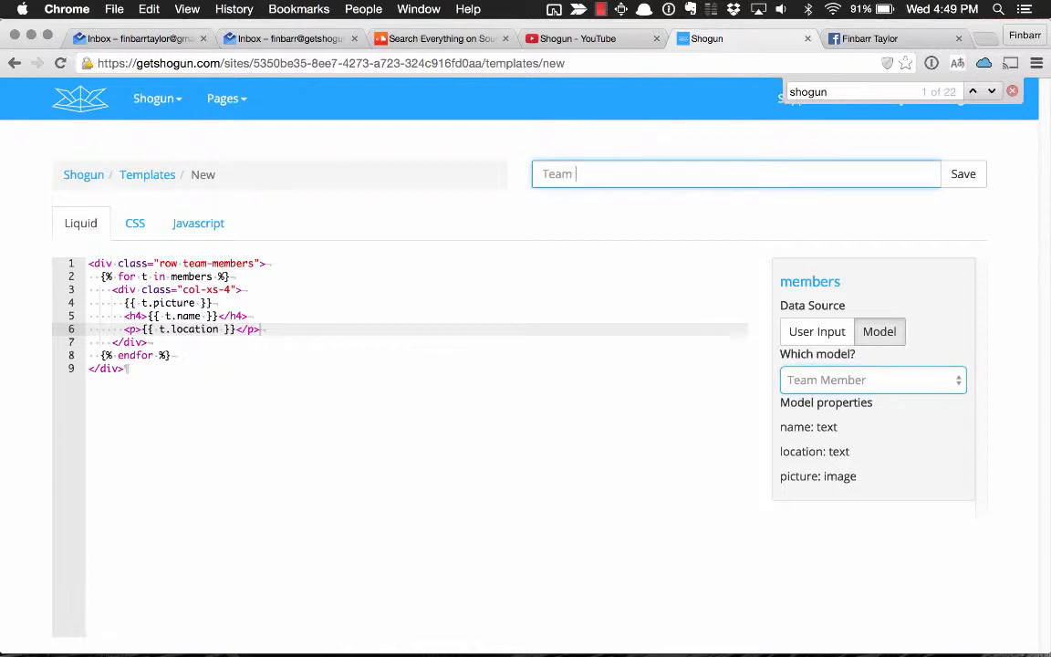
pyautogui.click(961, 181)
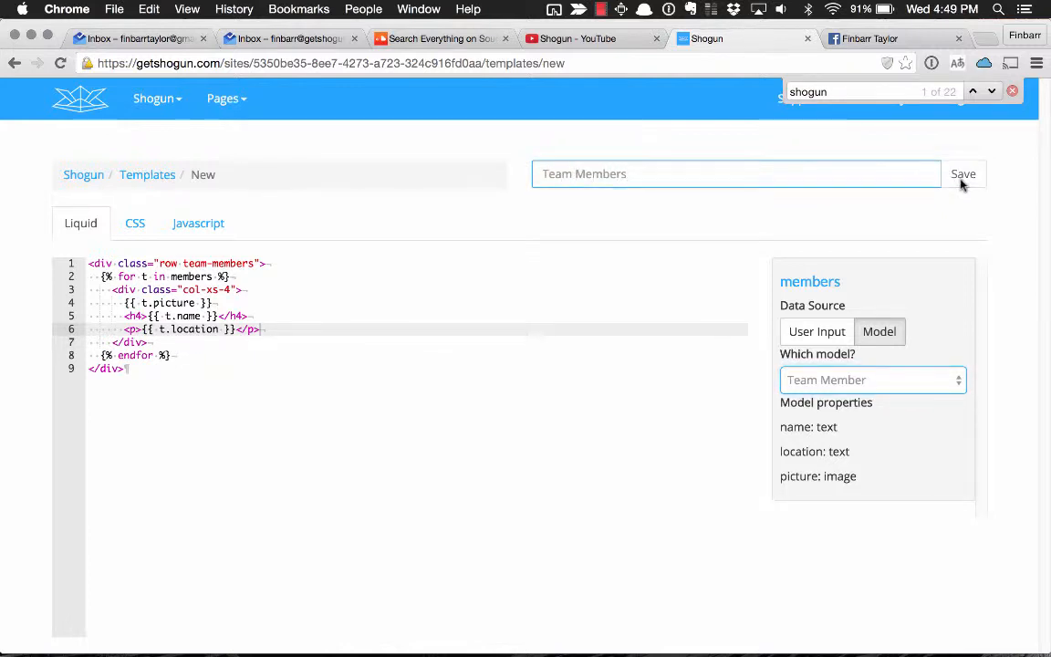
pyautogui.click(1011, 92)
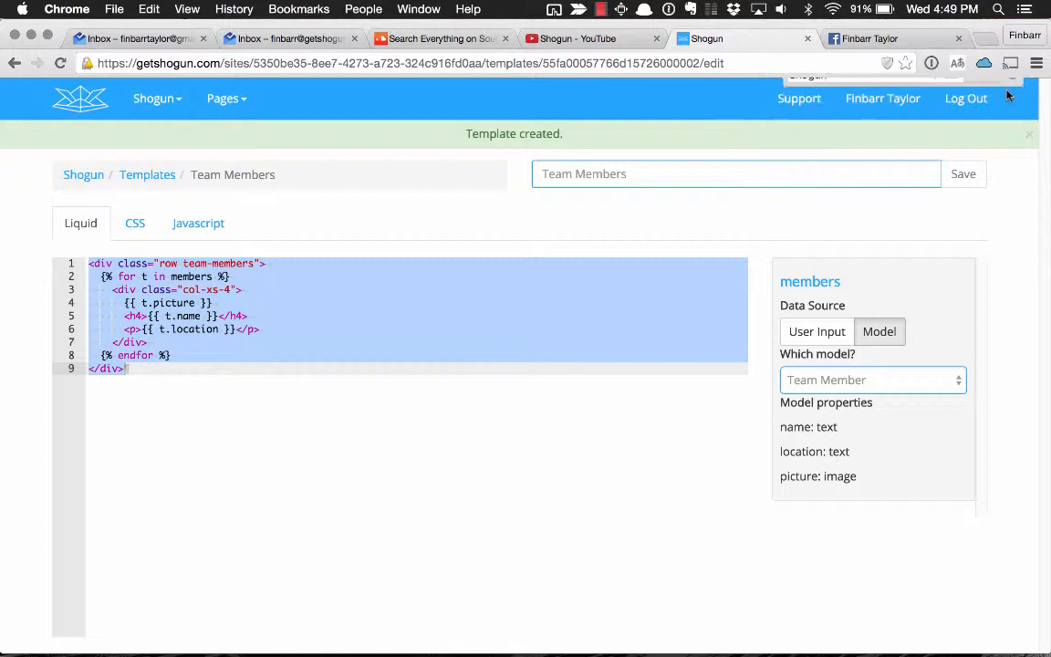
# Create a new page from the site's list of pages.
pyautogui.click(79, 108)
pyautogui.scroll(-5, 169, 342)
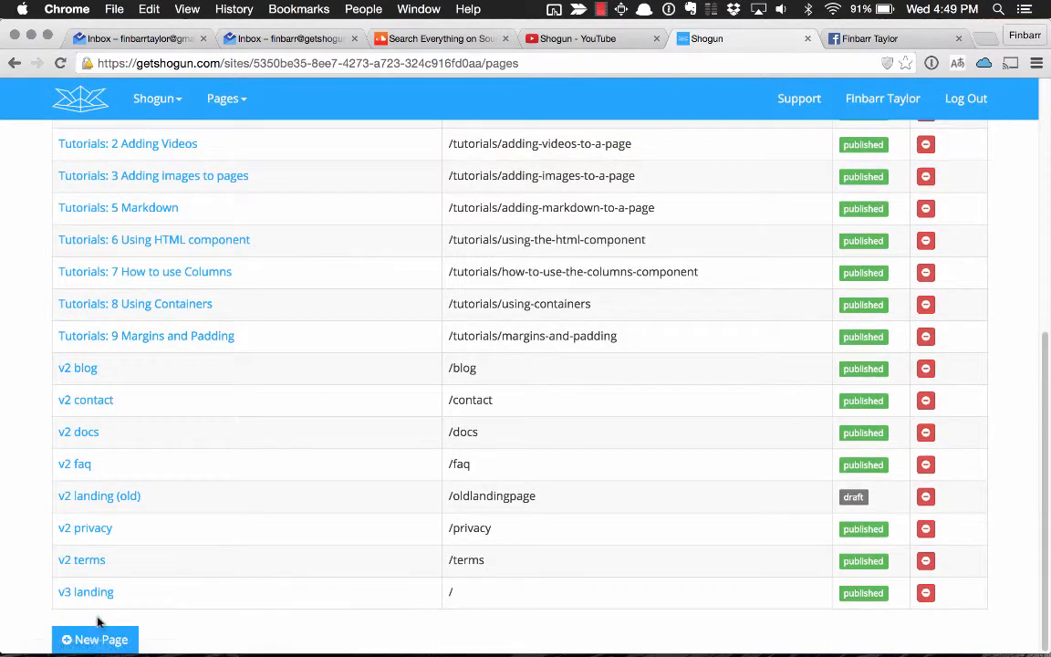
pyautogui.click(101, 639)
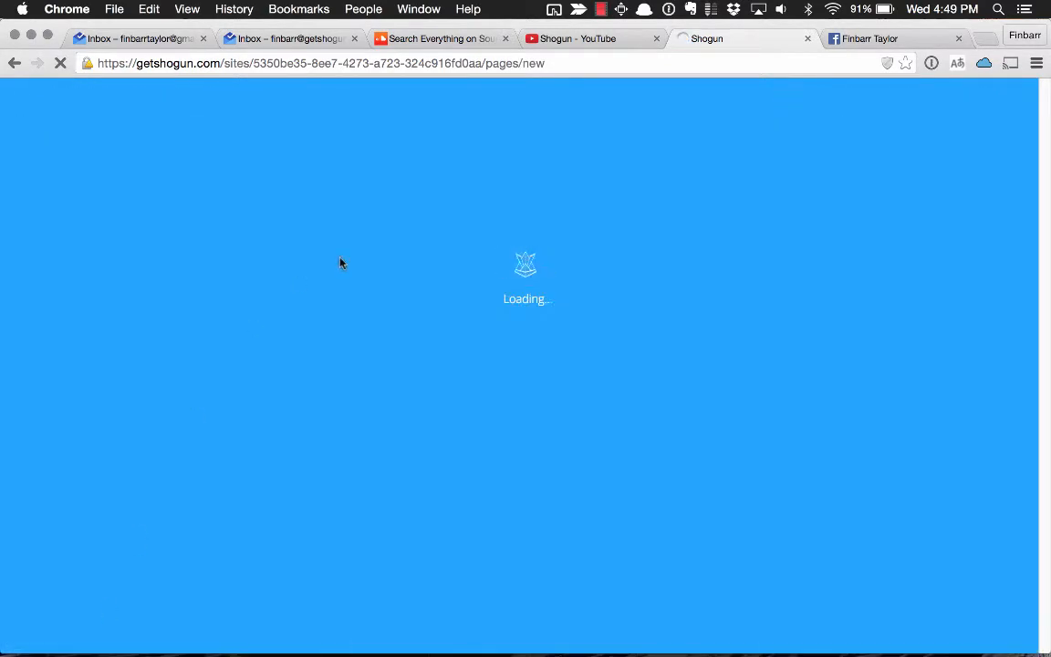
pyautogui.scroll(-10, 992, 539)
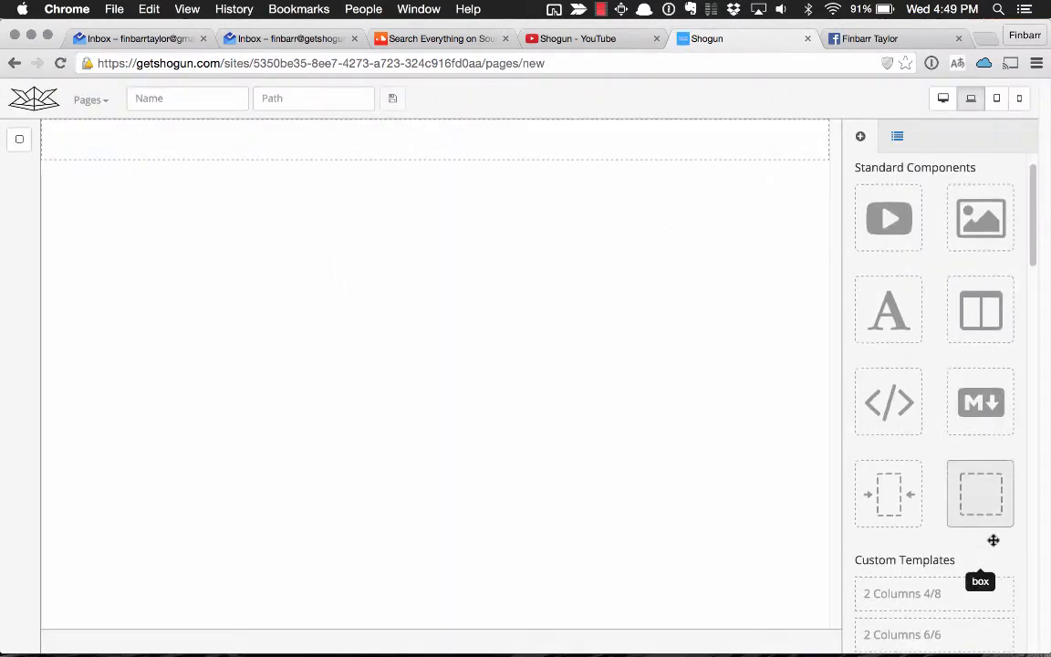
# Add the static layout template to the empty page.
pyautogui.scroll(-5, 992, 539)
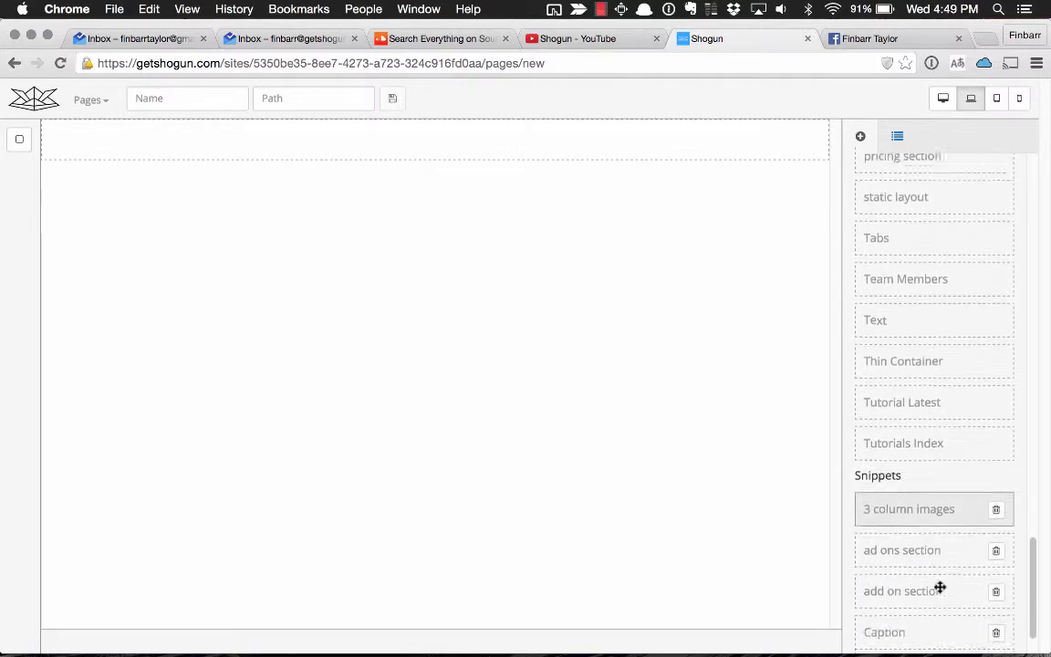
pyautogui.scroll(3, 959, 429)
pyautogui.moveTo(956, 401); pyautogui.dragTo(561, 210)
# Insert the Team Members template into the empty area between the static layout's header and footer.
pyautogui.click(933, 138)
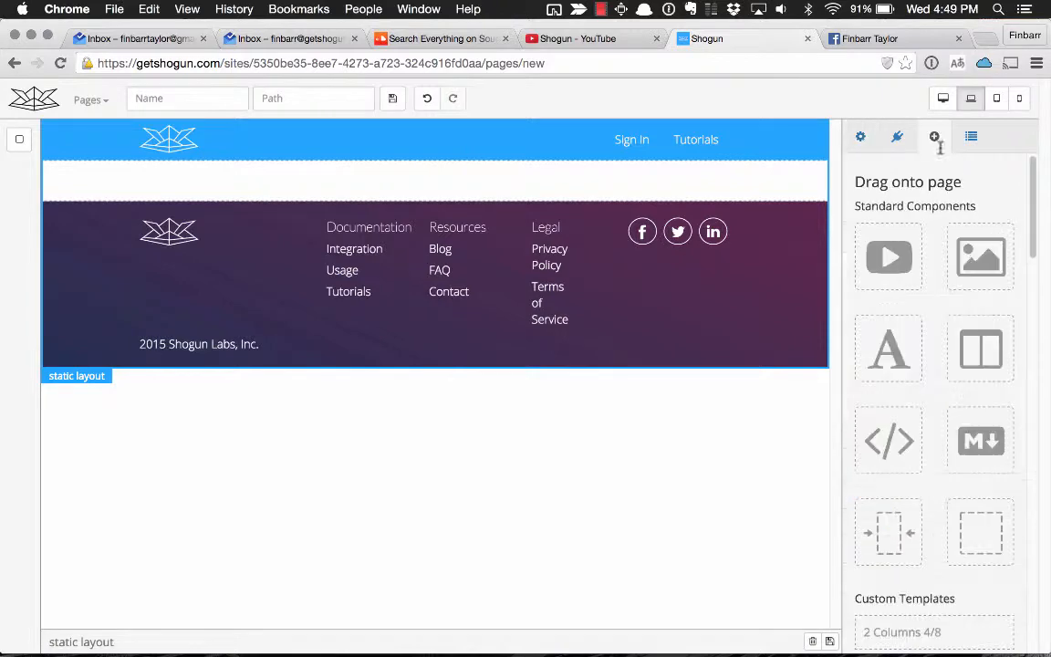
pyautogui.scroll(-10, 930, 445)
pyautogui.scroll(-10, 928, 443)
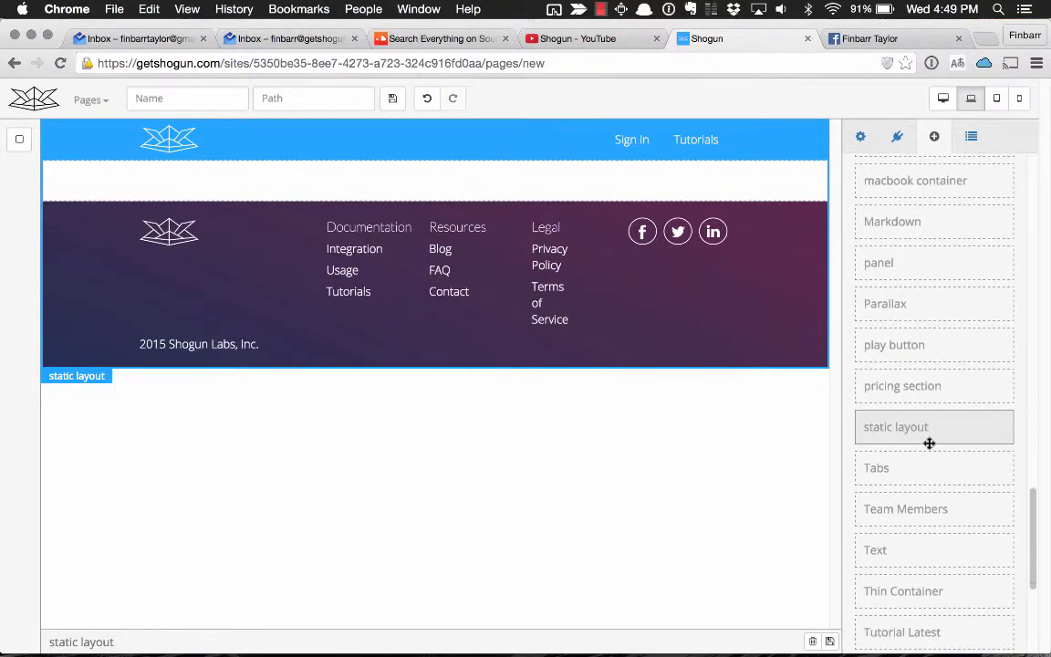
pyautogui.moveTo(921, 483); pyautogui.dragTo(460, 219)
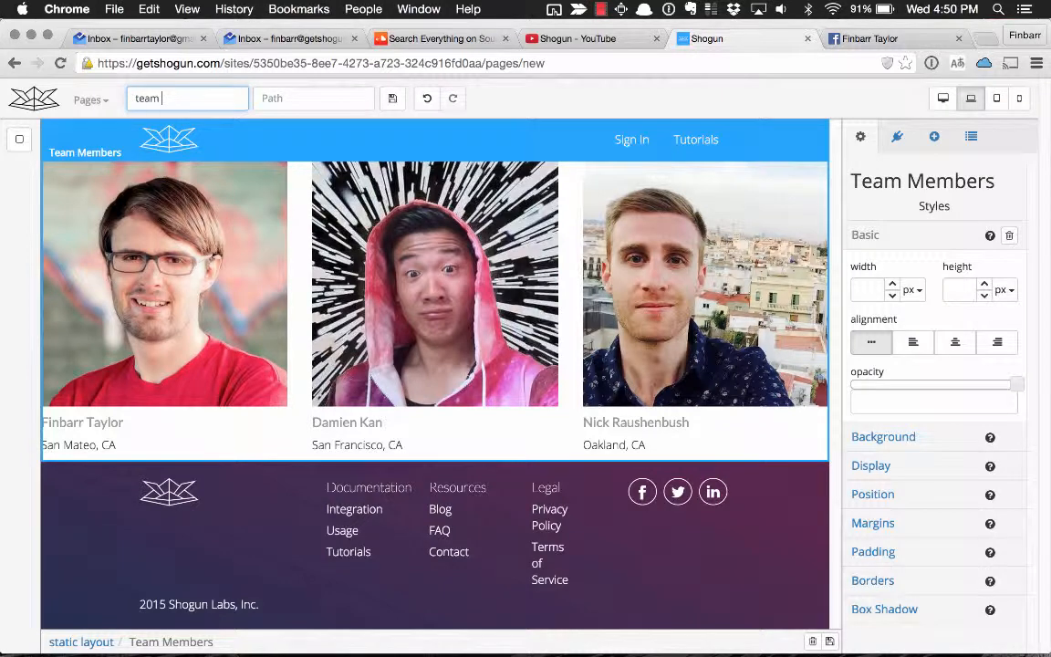
# Name the page team page, set its path to /team and save it.
pyautogui.write('age')
pyautogui.press('Tab')
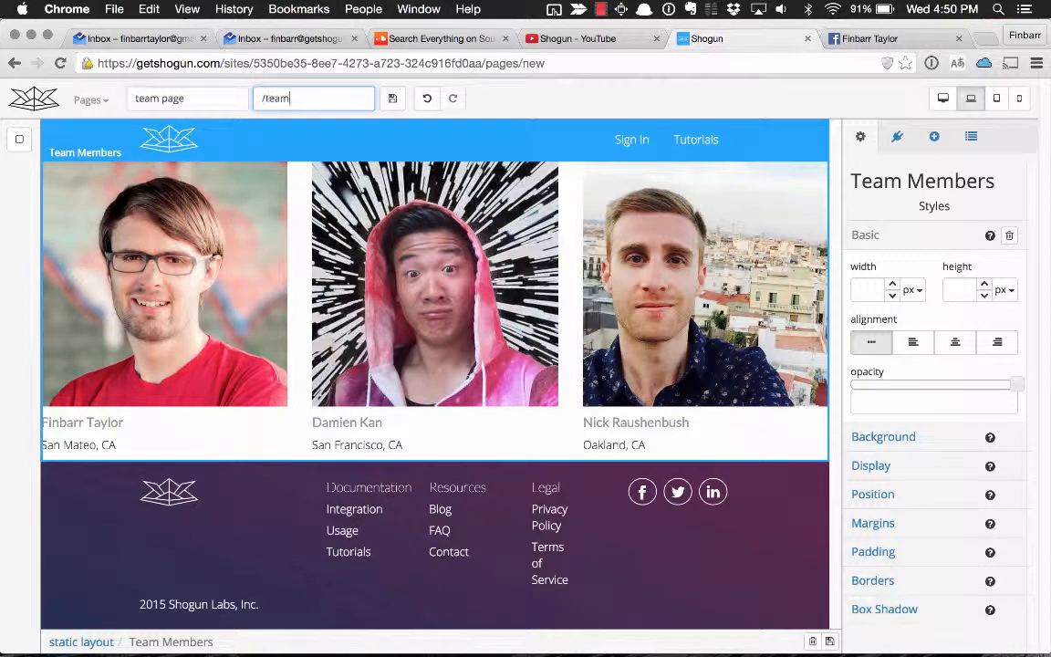
pyautogui.click(391, 98)
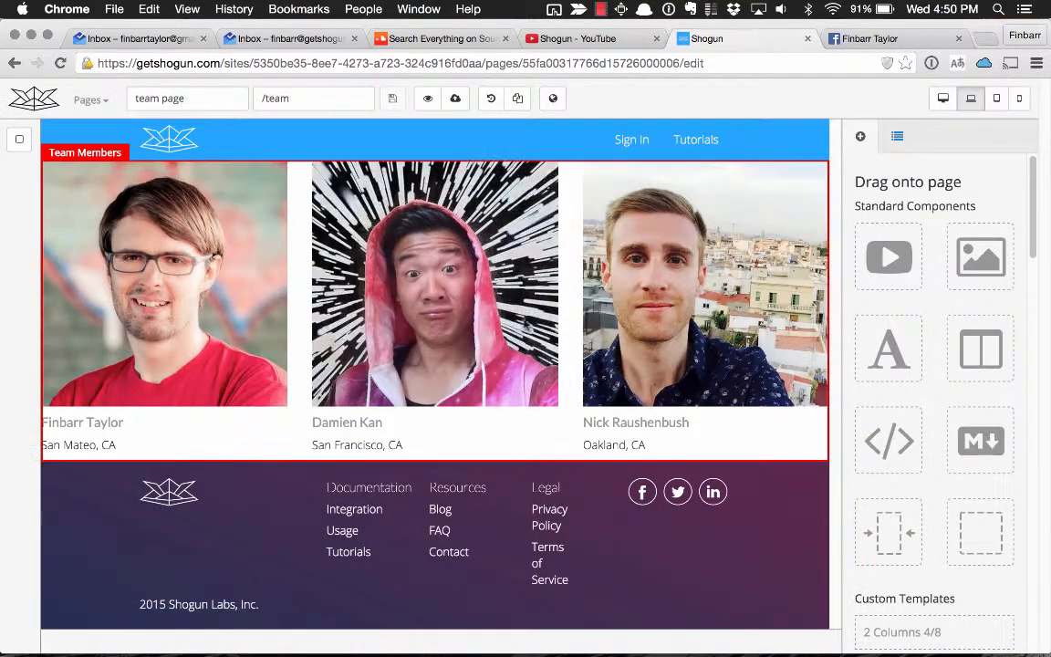
# Set the top and bottom margins of the Team Members component to 30 px.
pyautogui.click(469, 279)
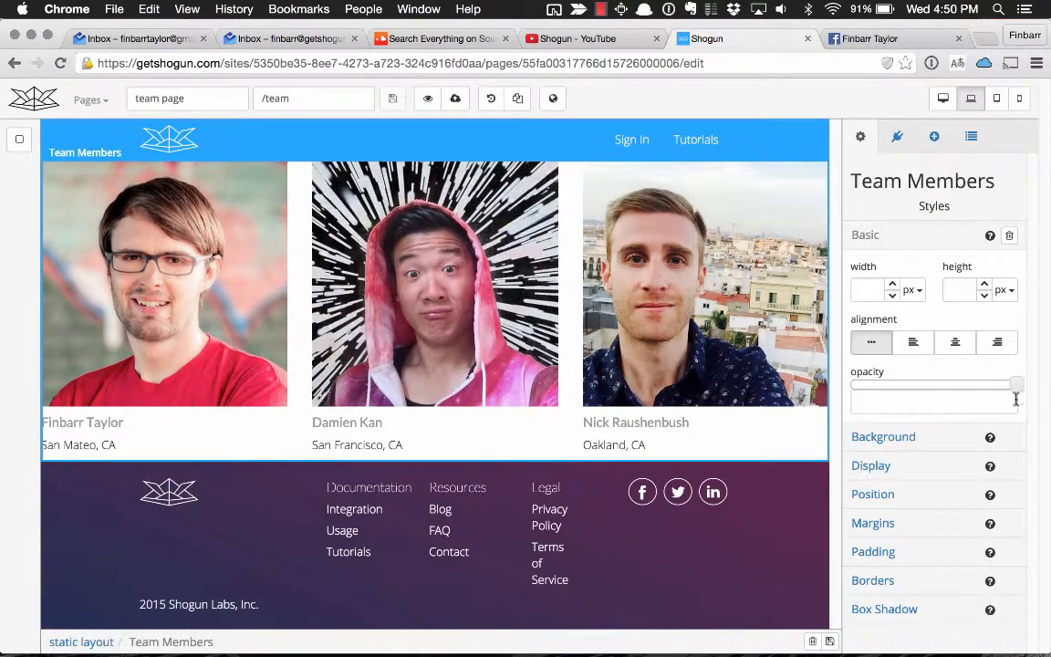
pyautogui.click(905, 520)
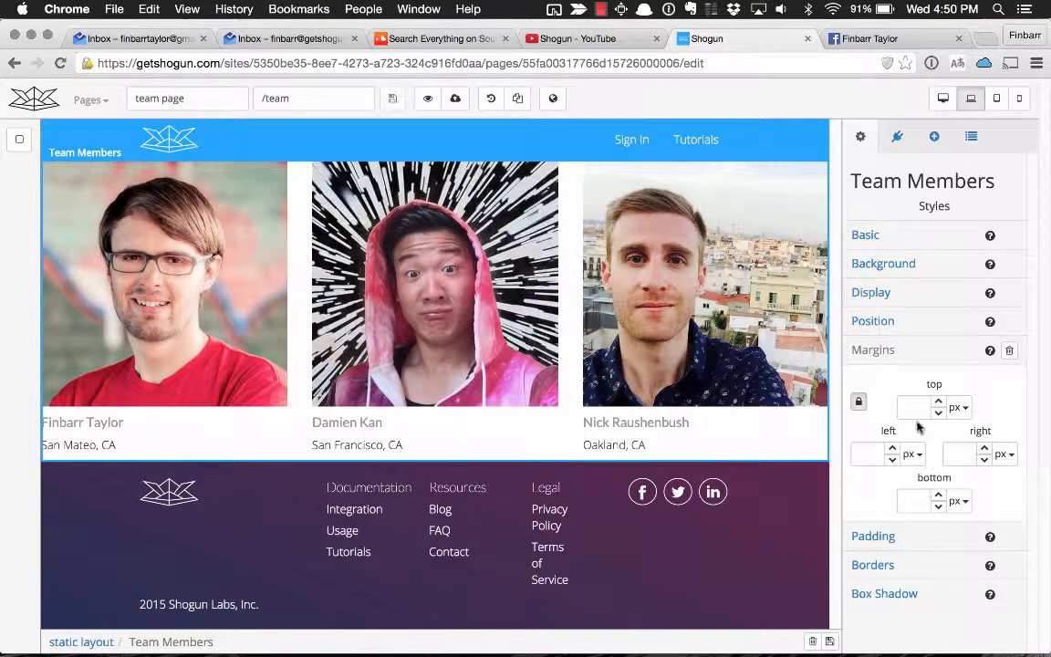
pyautogui.write('30')
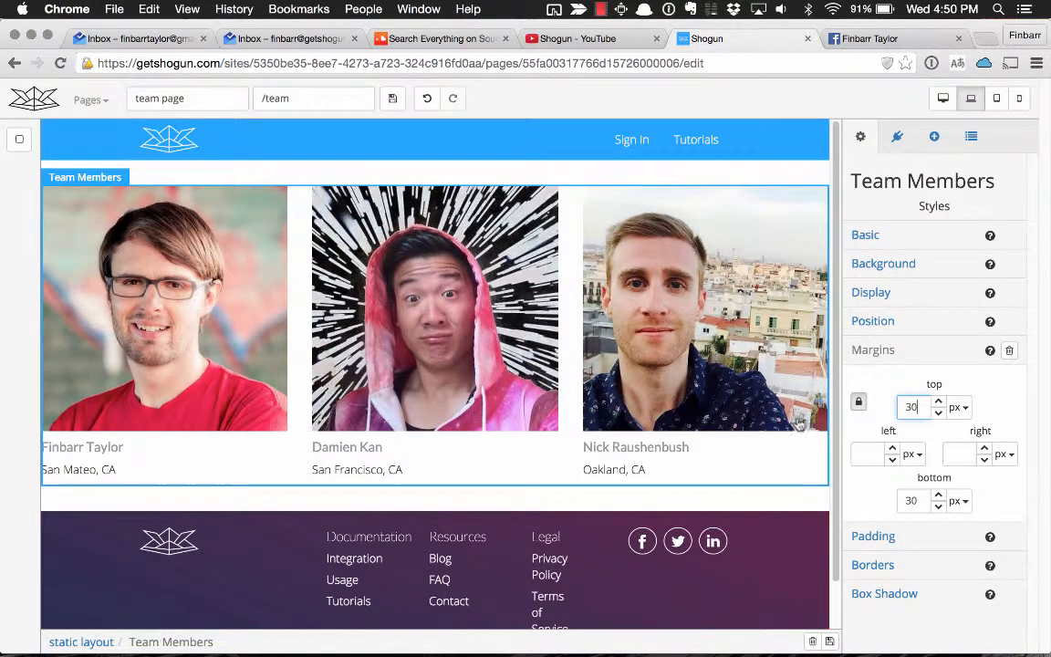
# Add a Container between the header and the team section and move the Team Members component into it.
pyautogui.click(944, 136)
pyautogui.scroll(-1, 889, 383)
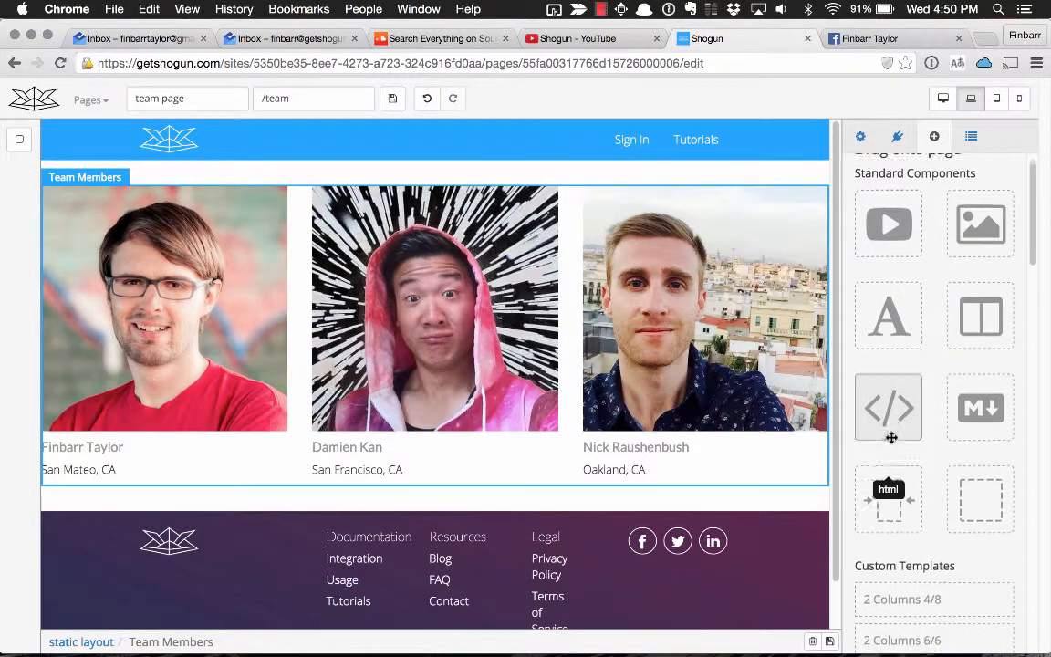
pyautogui.moveTo(895, 505); pyautogui.dragTo(365, 178)
pyautogui.click(357, 321)
pyautogui.moveTo(358, 321); pyautogui.dragTo(356, 210)
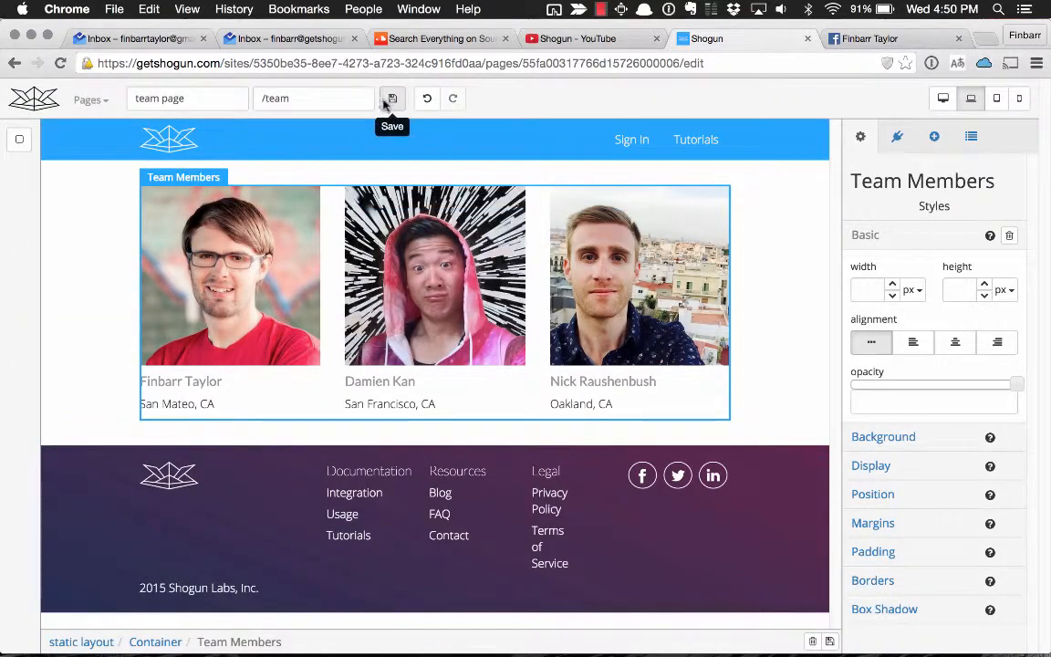
# Save the page, check its preview and return to the editor.
pyautogui.click(390, 99)
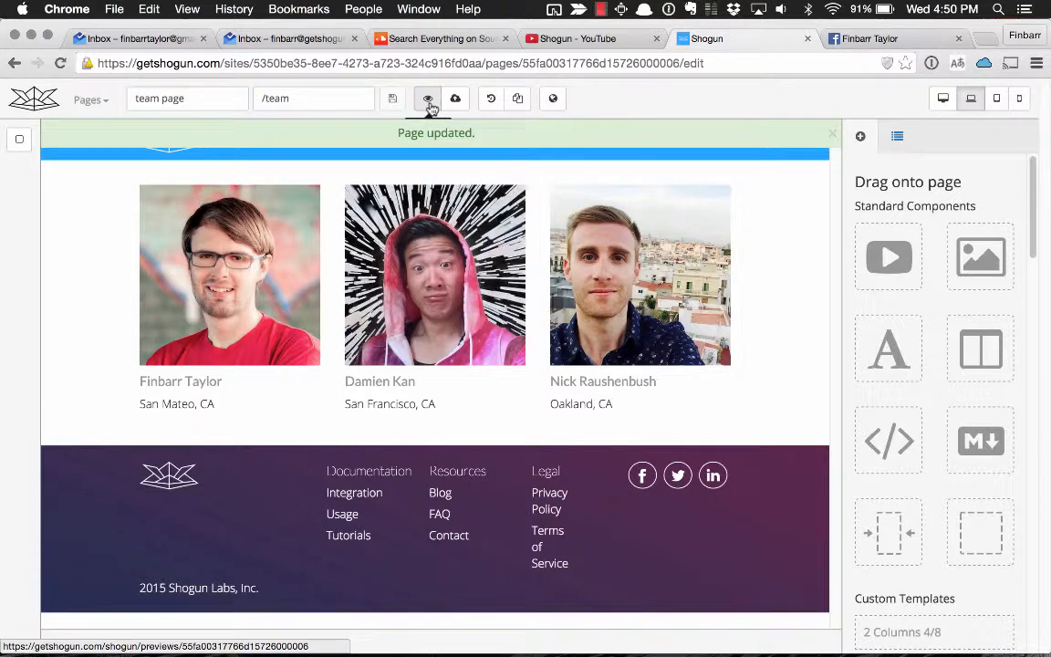
pyautogui.click(429, 104)
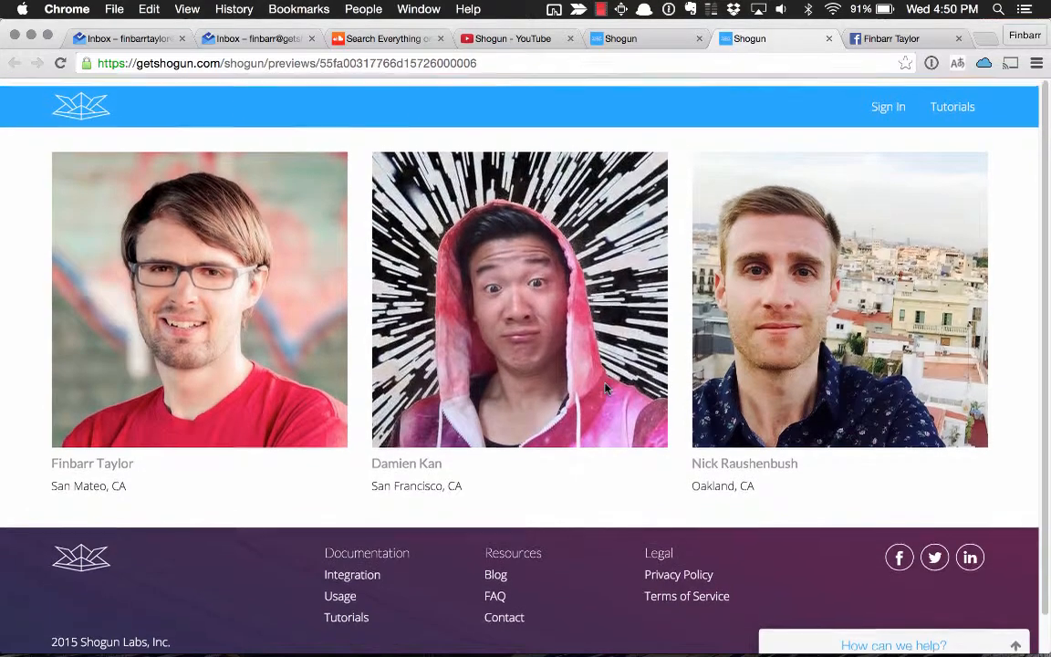
pyautogui.press('super+w')
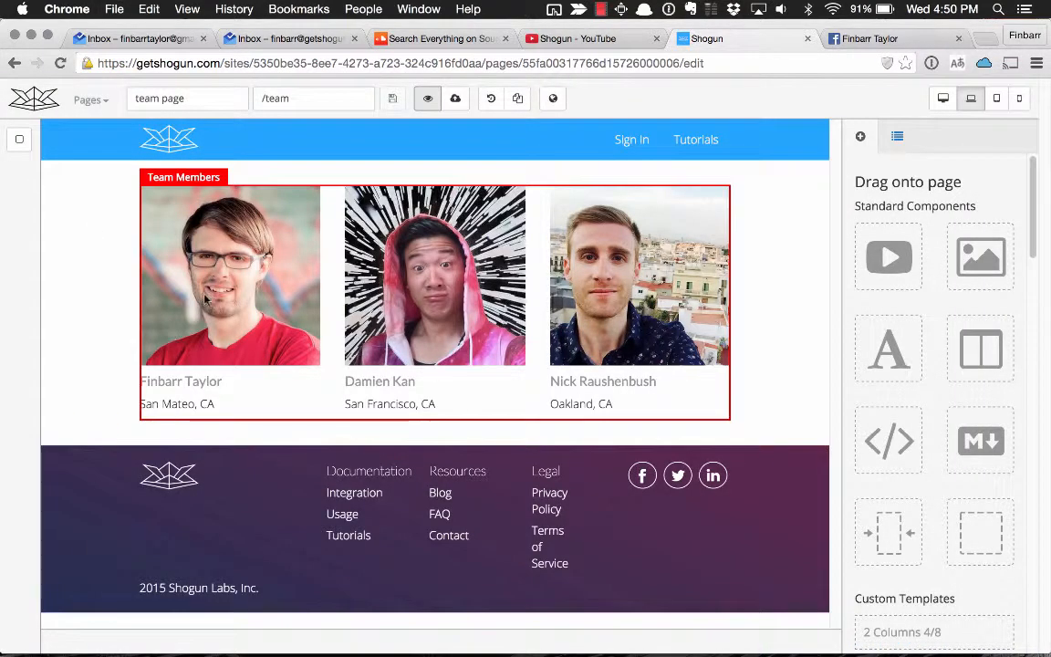
# Open the Team Member collection and move its second entry above the first.
pyautogui.click(36, 98)
pyautogui.click(287, 270)
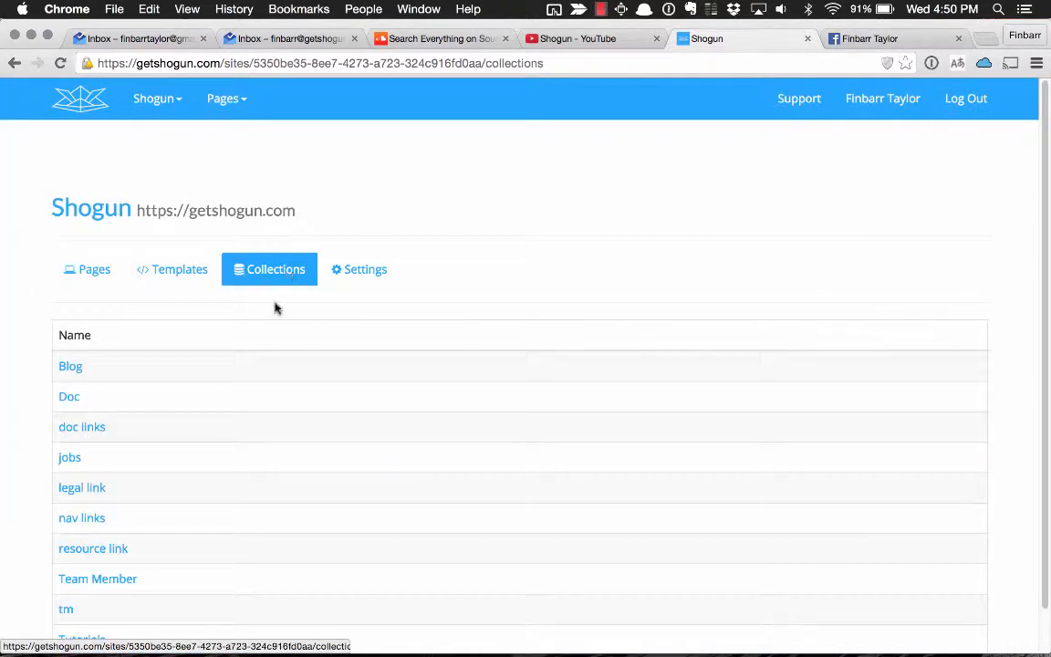
pyautogui.scroll(-1, 169, 429)
pyautogui.click(111, 534)
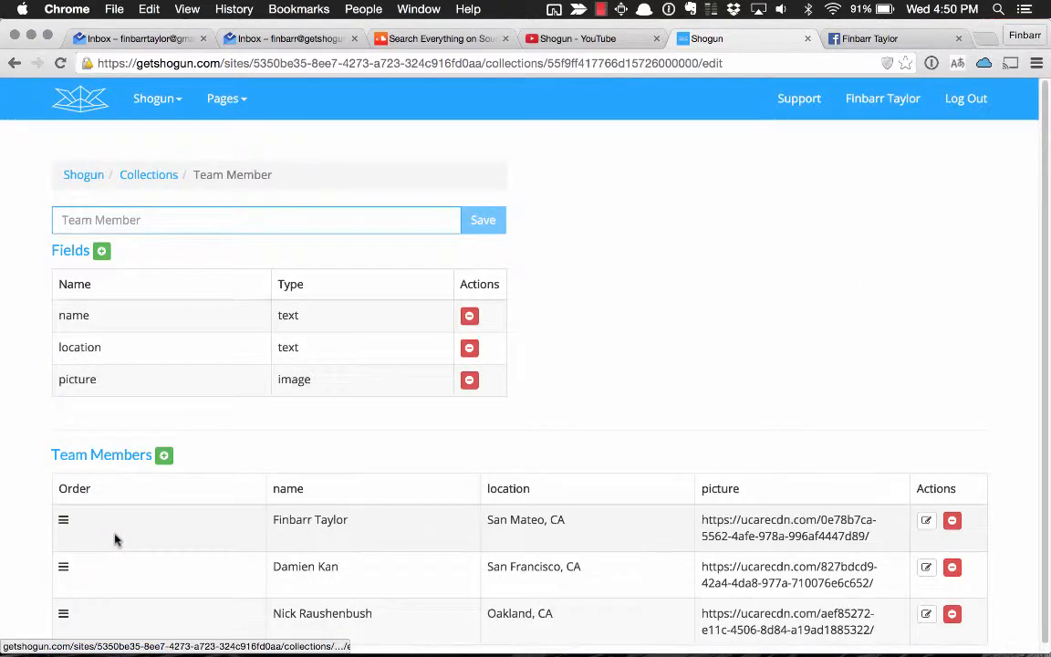
pyautogui.scroll(-1, 150, 450)
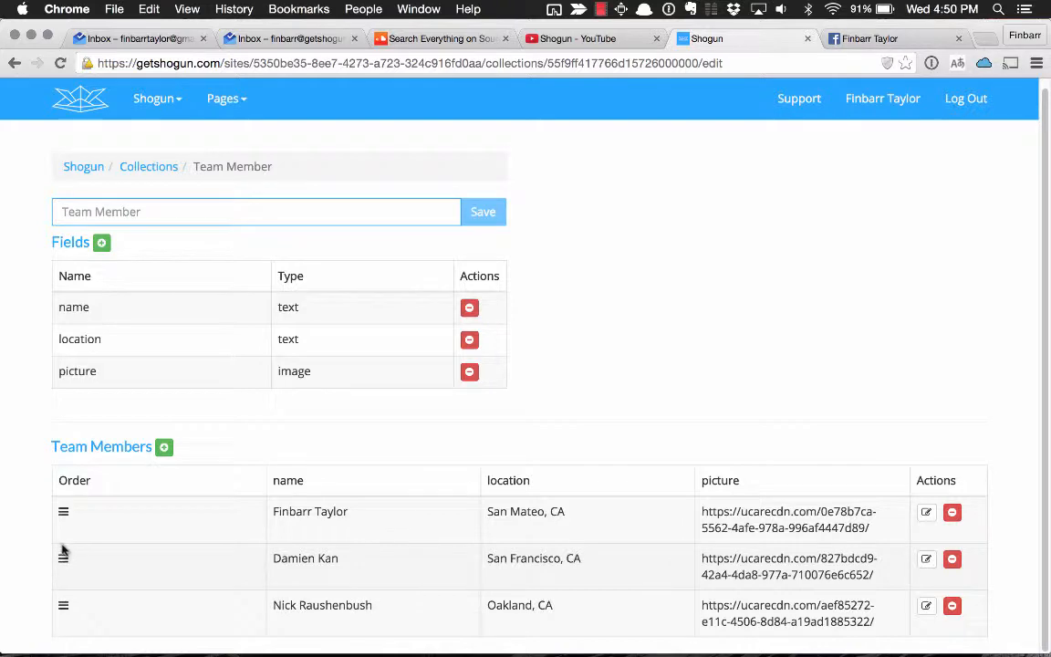
pyautogui.moveTo(63, 551); pyautogui.dragTo(65, 534)
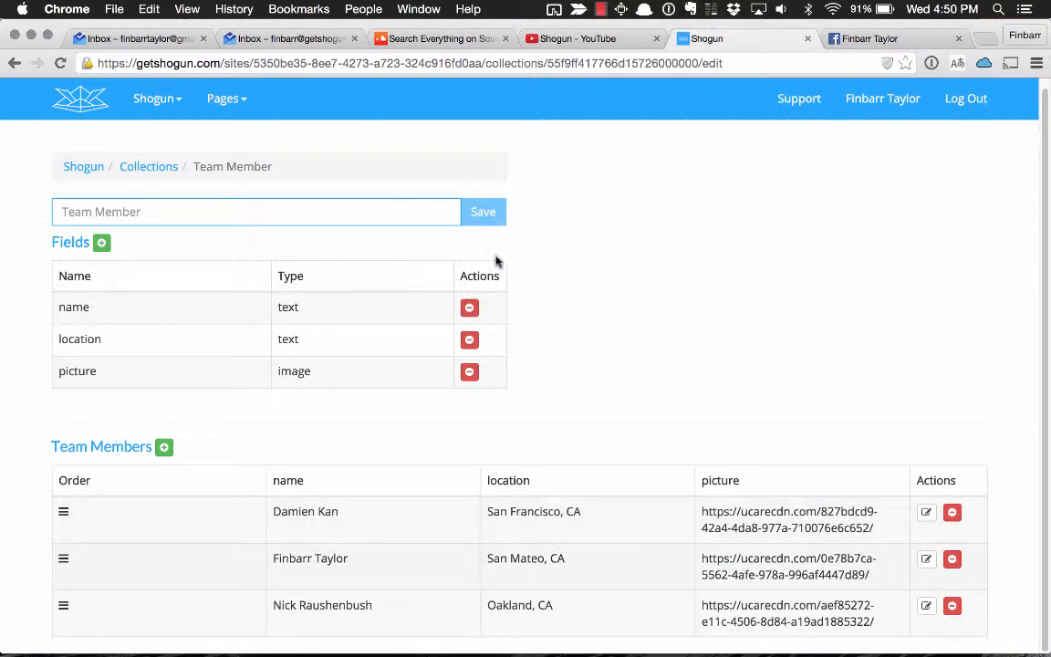
# Find the team page in the site's list of pages by searching for "team" and open it for editing.
pyautogui.scroll(-1, 500, 262)
pyautogui.click(69, 85)
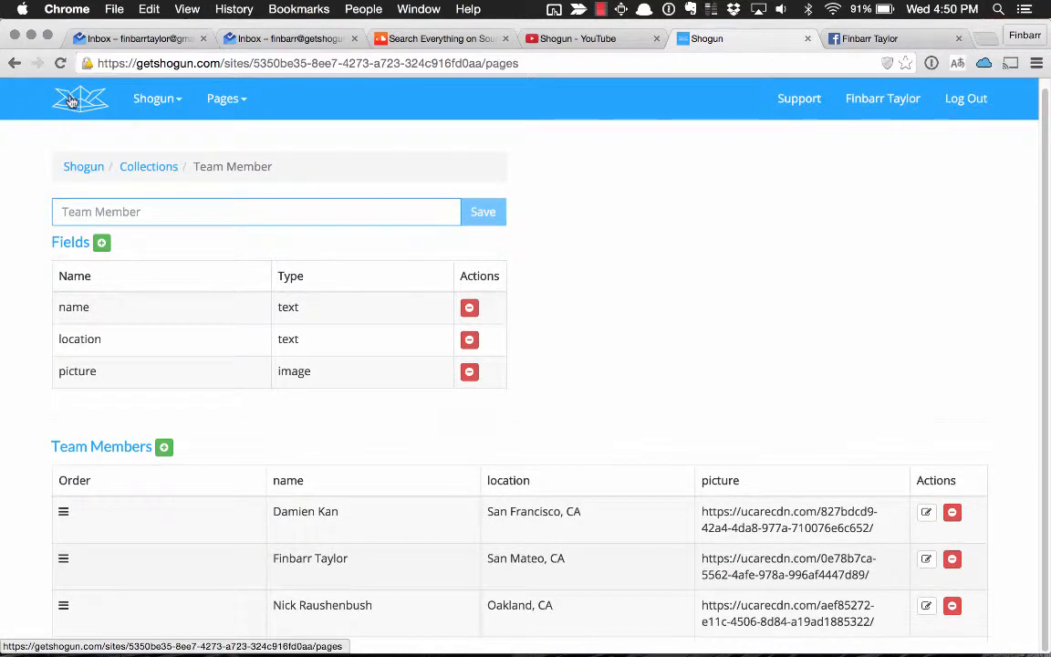
pyautogui.scroll(-5, 53, 538)
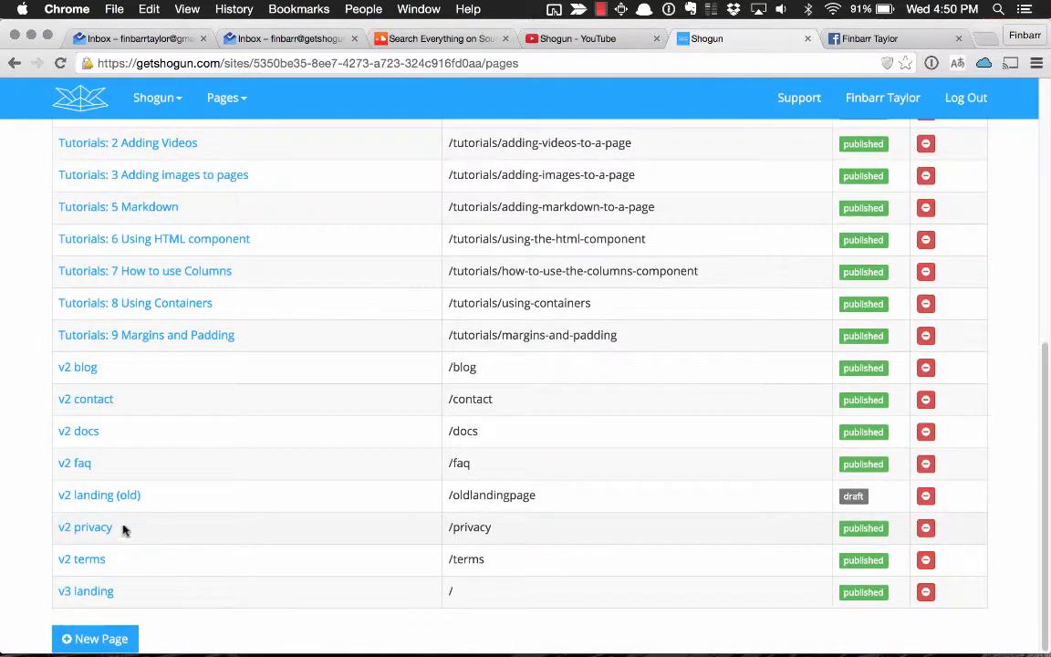
pyautogui.press('super+f')
pyautogui.write('team')
pyautogui.click(83, 492)
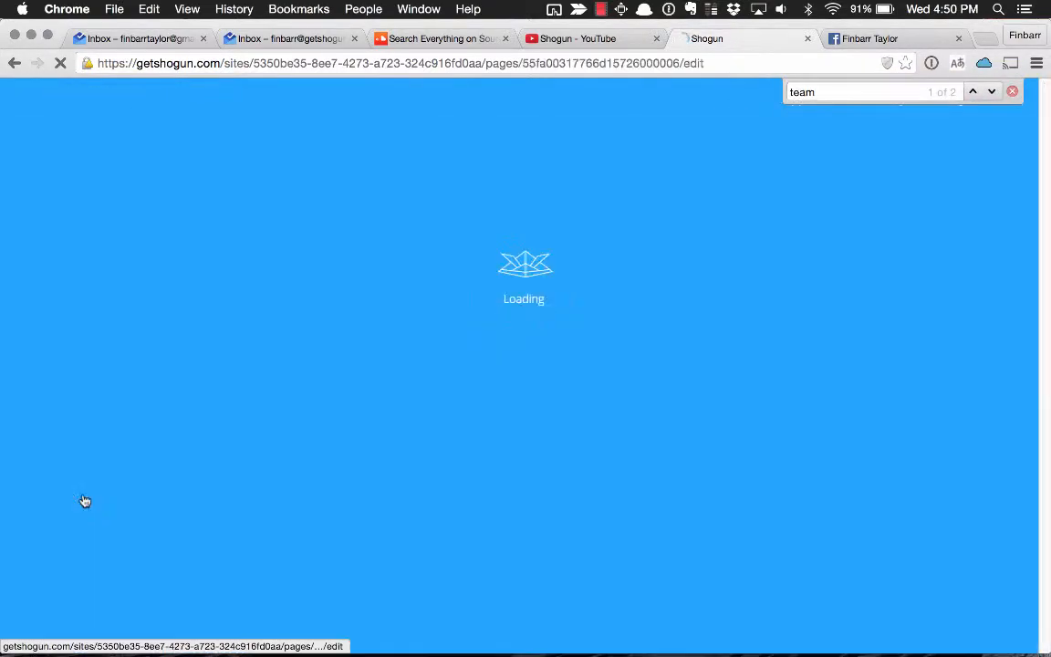